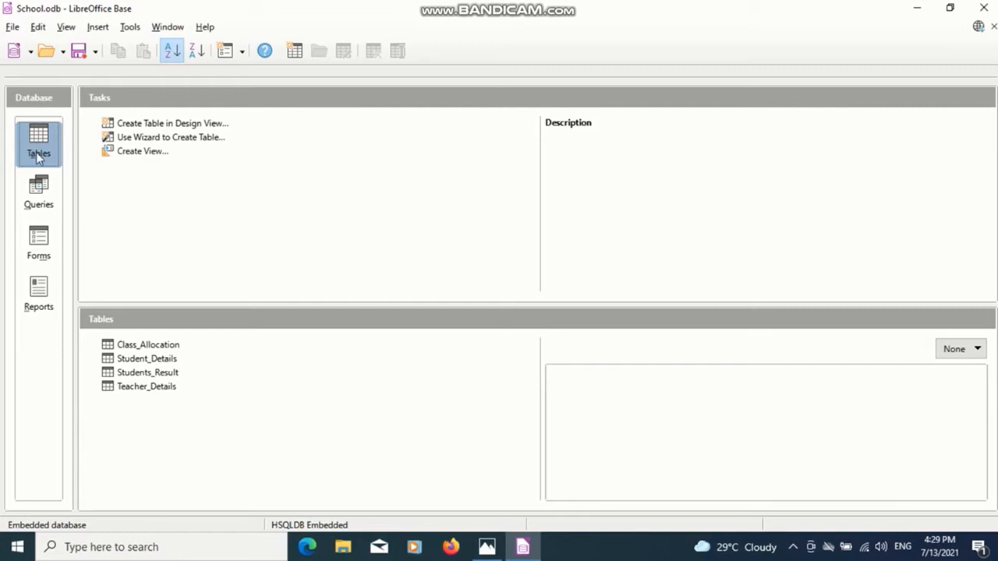
Step: Open the Student_Details table to review its fields and records, and close it again
{"action": "left_click", "coordinate": [38, 162]}
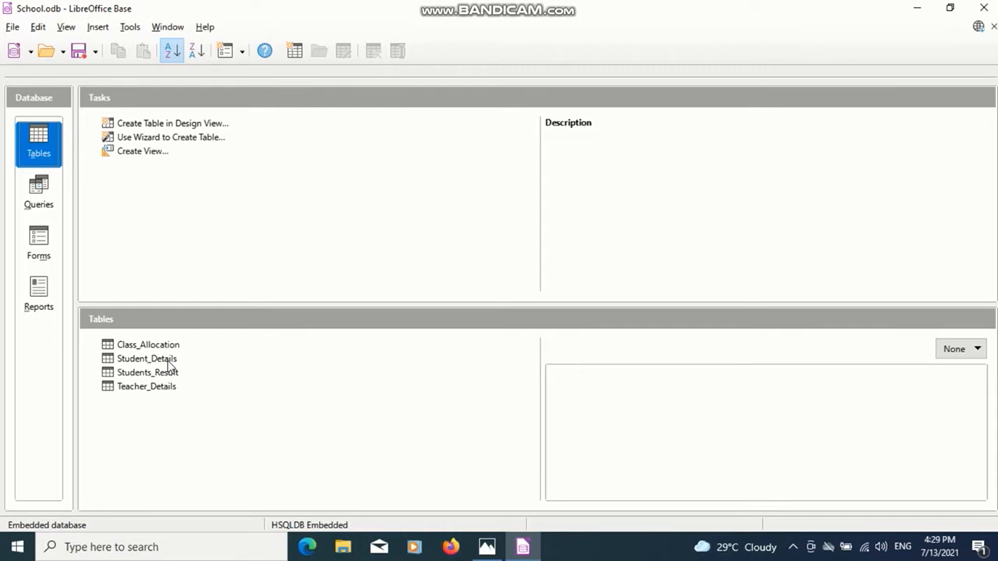
{"action": "left_click", "coordinate": [169, 362]}
{"action": "double_click", "coordinate": [170, 363]}
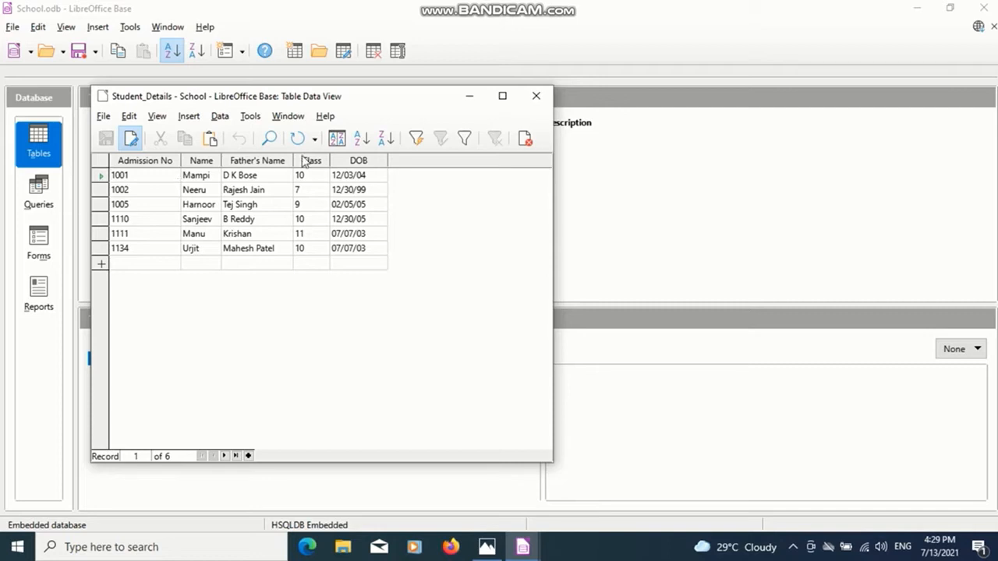
{"action": "left_click", "coordinate": [536, 98]}
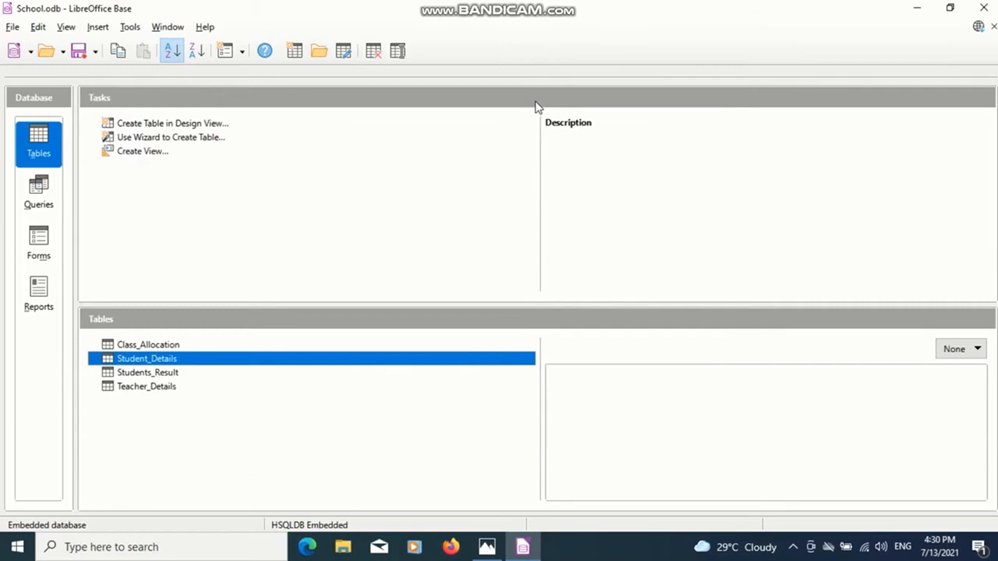
Step: Start a new form with the Form Wizard, based on the Student_Details table with all available fields included
{"action": "left_click", "coordinate": [51, 246]}
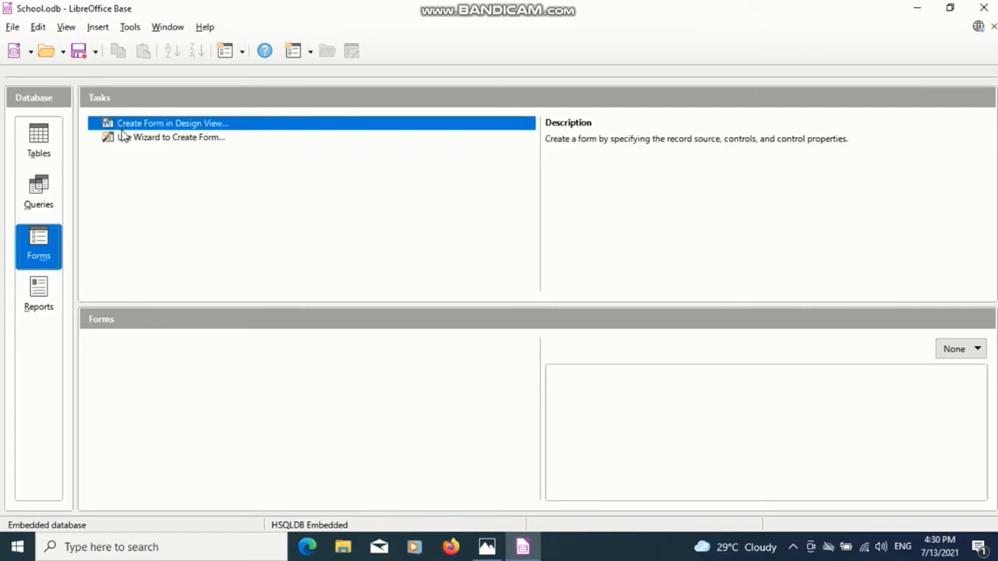
{"action": "left_click", "coordinate": [206, 141]}
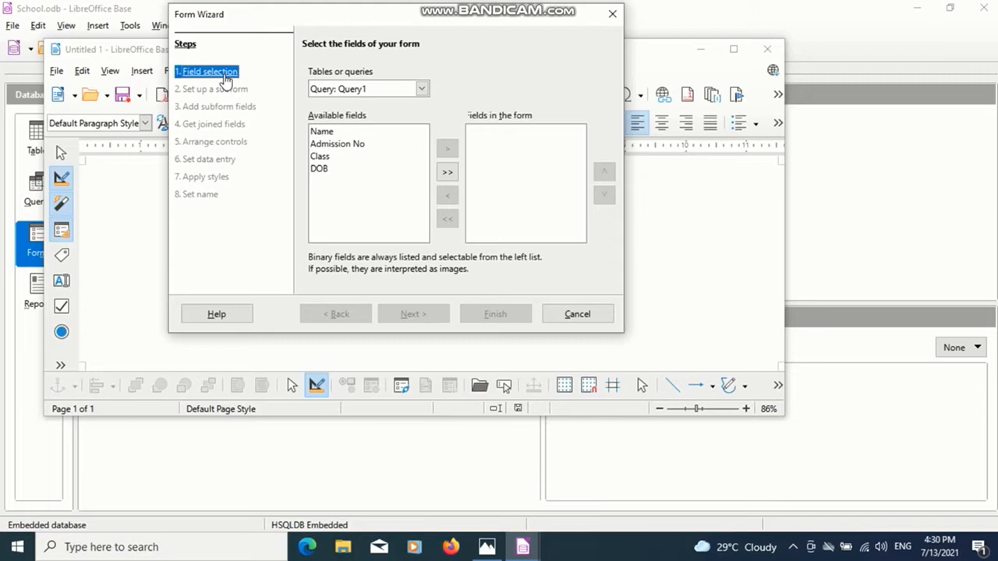
{"action": "left_click", "coordinate": [422, 90]}
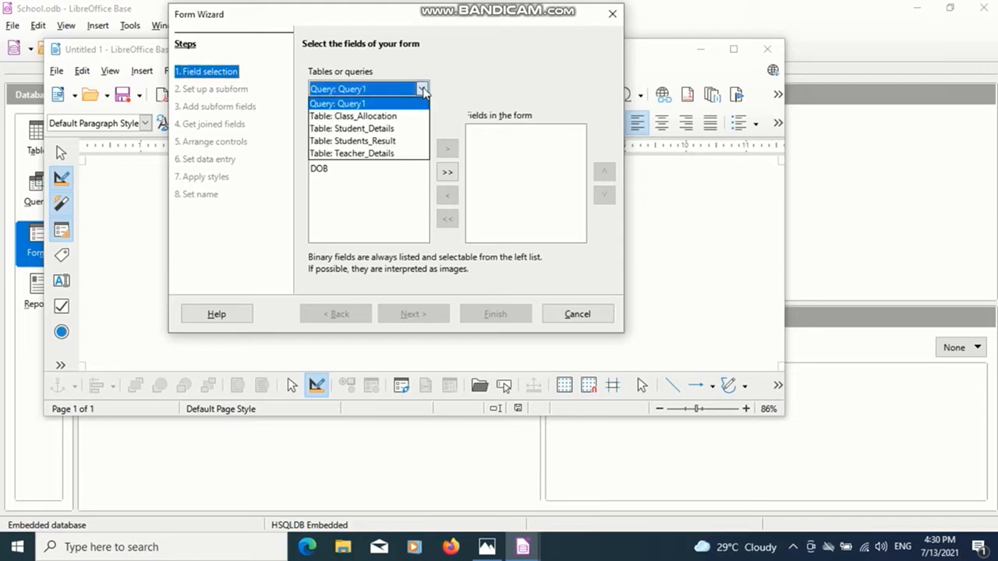
{"action": "left_click", "coordinate": [405, 129]}
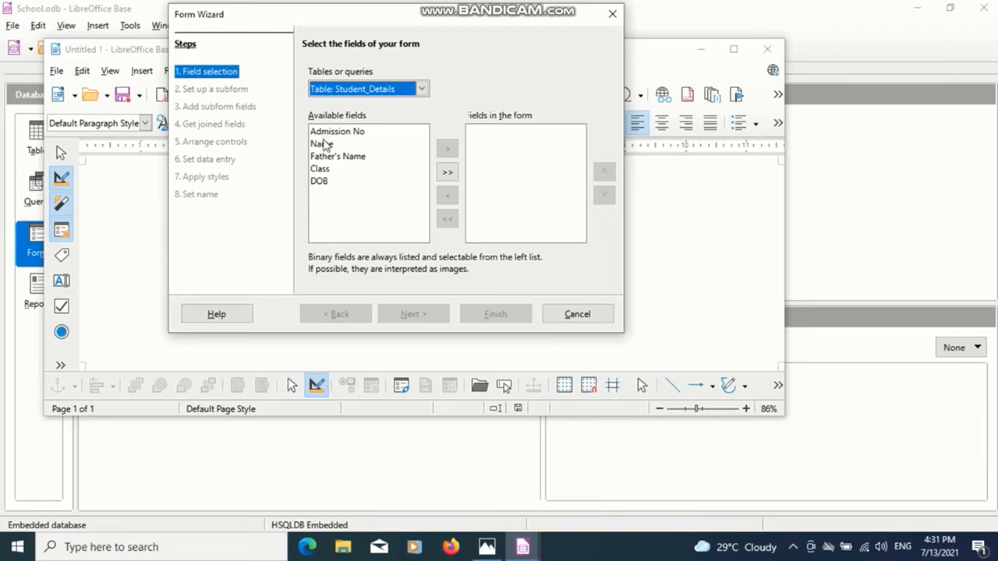
{"action": "left_click", "coordinate": [447, 173]}
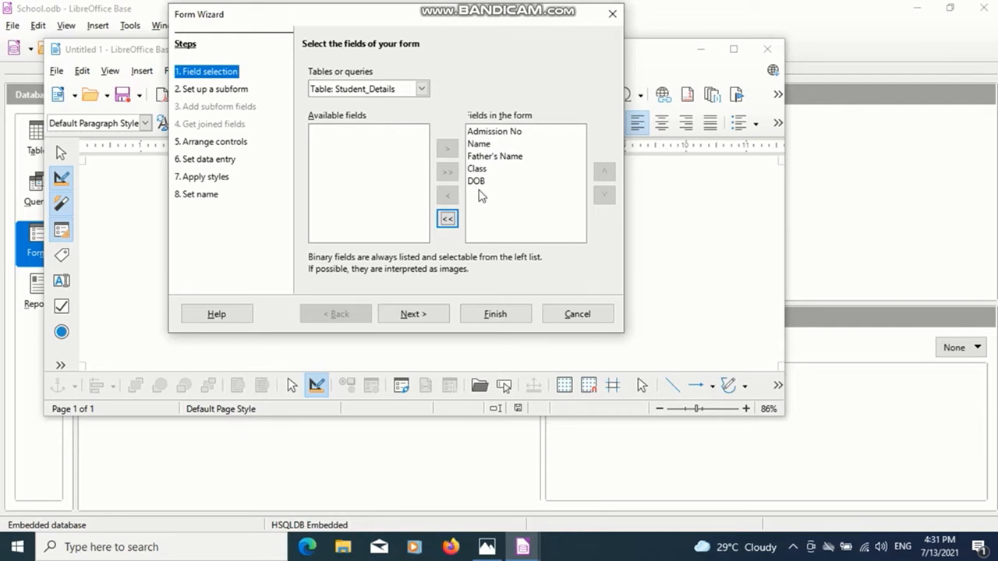
{"action": "left_click", "coordinate": [421, 314]}
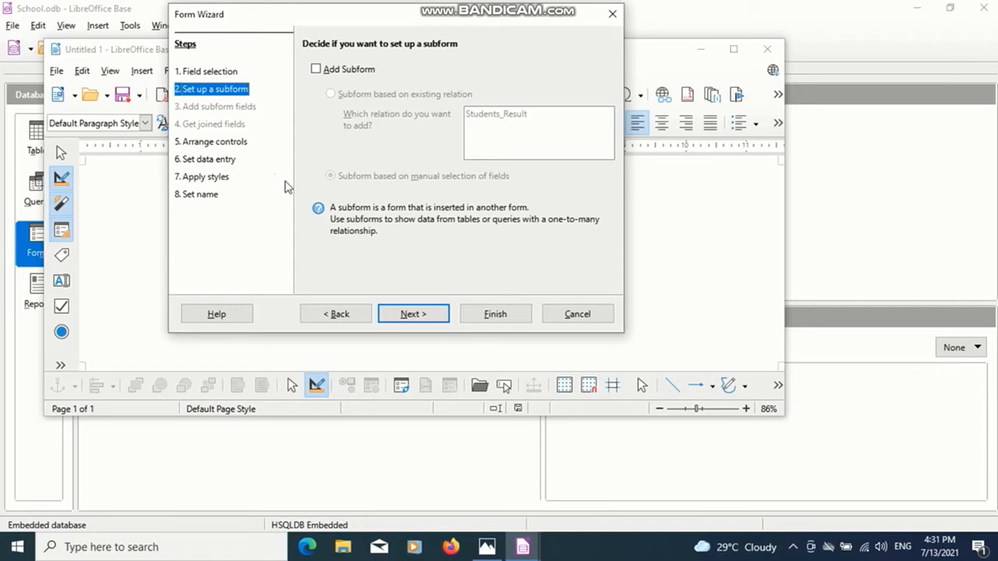
Step: Leave out the subform and arrange the main form as Columnar - Labels Left
{"action": "left_click", "coordinate": [414, 314]}
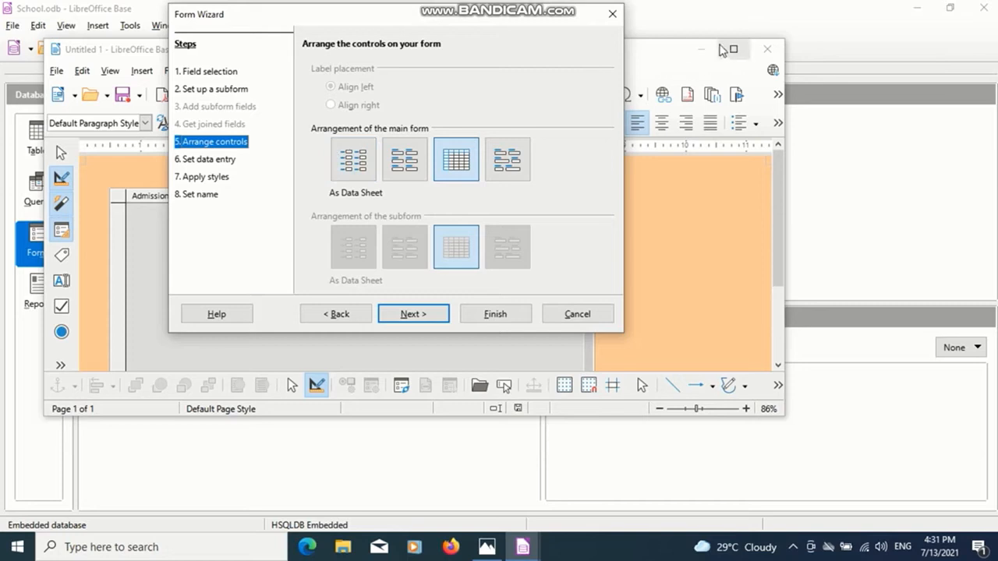
{"action": "left_click", "coordinate": [732, 52]}
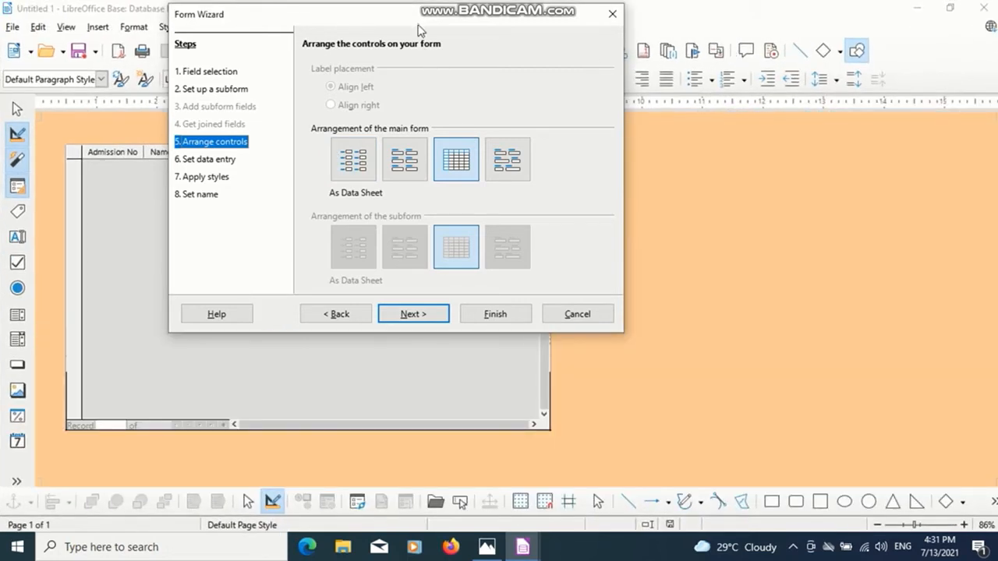
{"action": "left_click_drag", "start_coordinate": [434, 22], "coordinate": [823, 63]}
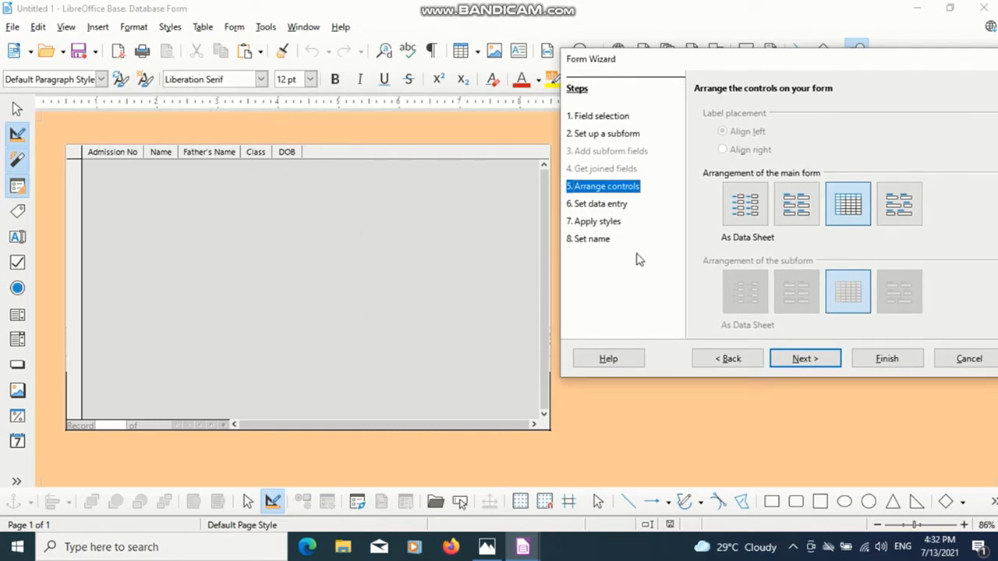
{"action": "left_click", "coordinate": [756, 219]}
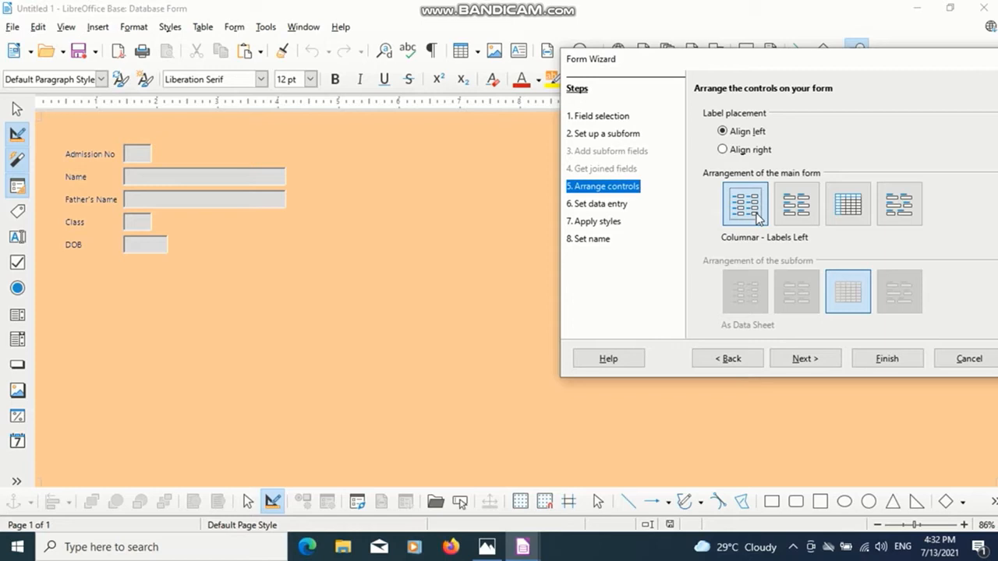
{"action": "left_click", "coordinate": [807, 362]}
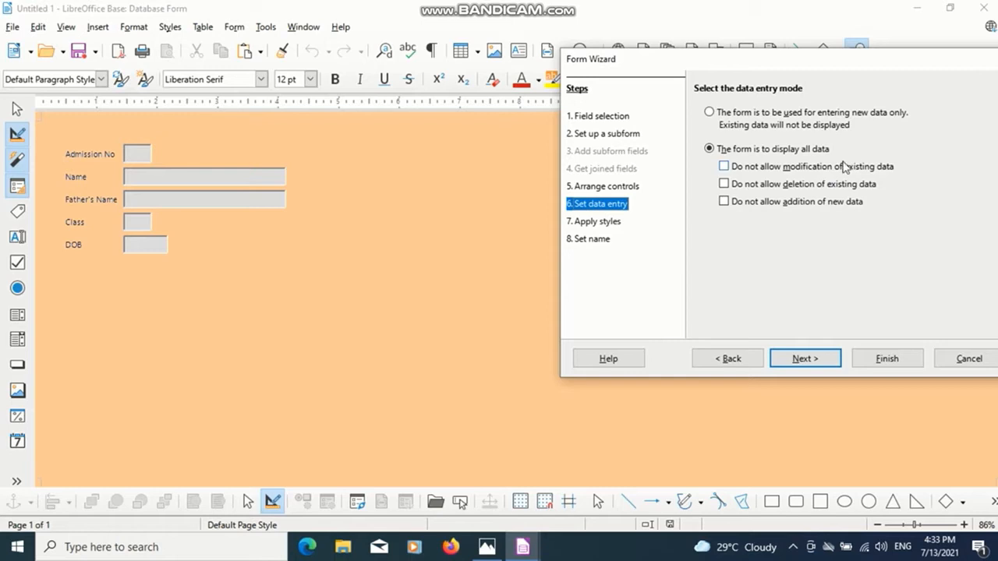
Step: Try the restrictions on modifying, deleting and adding data, and clear all three of them
{"action": "left_click", "coordinate": [724, 167]}
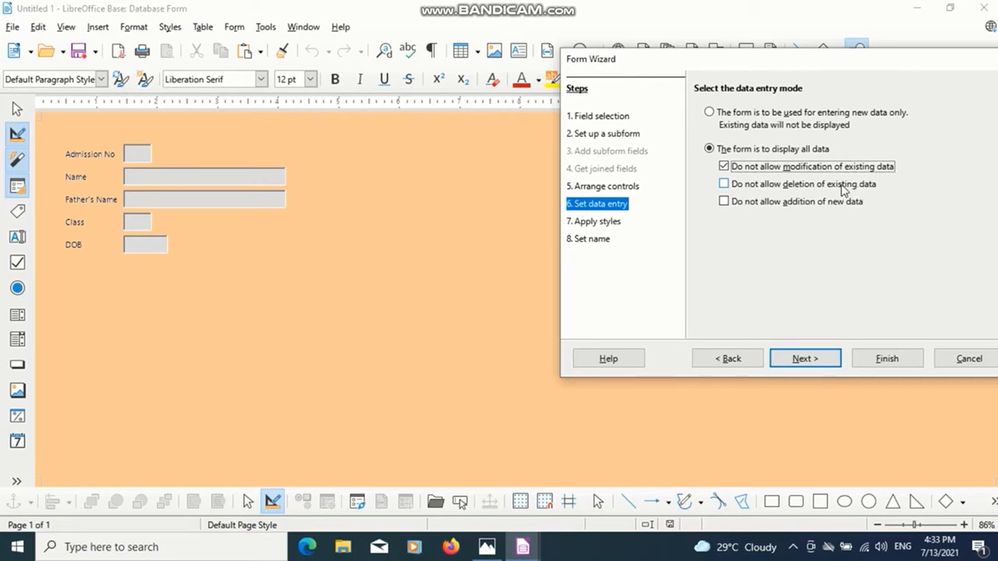
{"action": "left_click", "coordinate": [724, 184]}
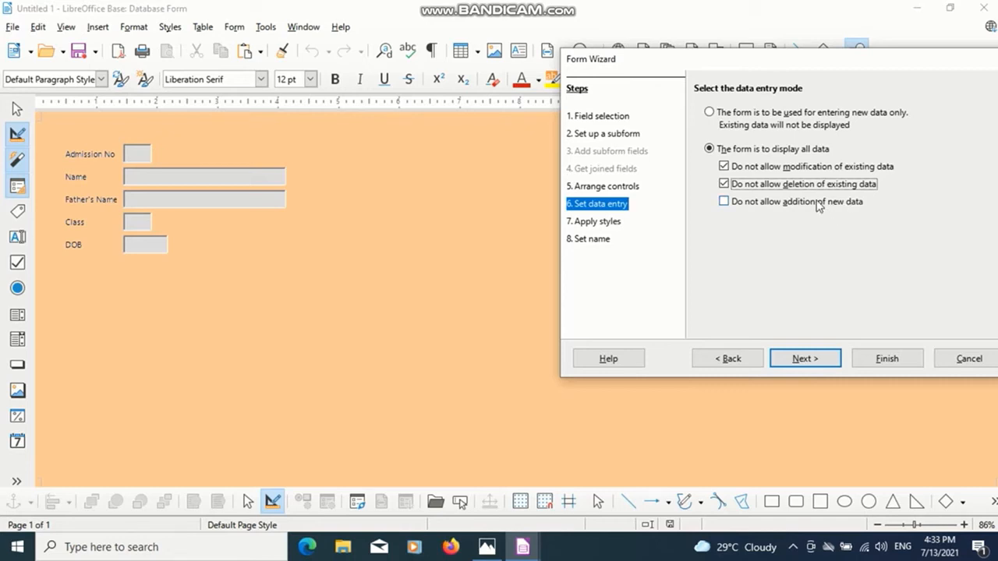
{"action": "left_click", "coordinate": [723, 201]}
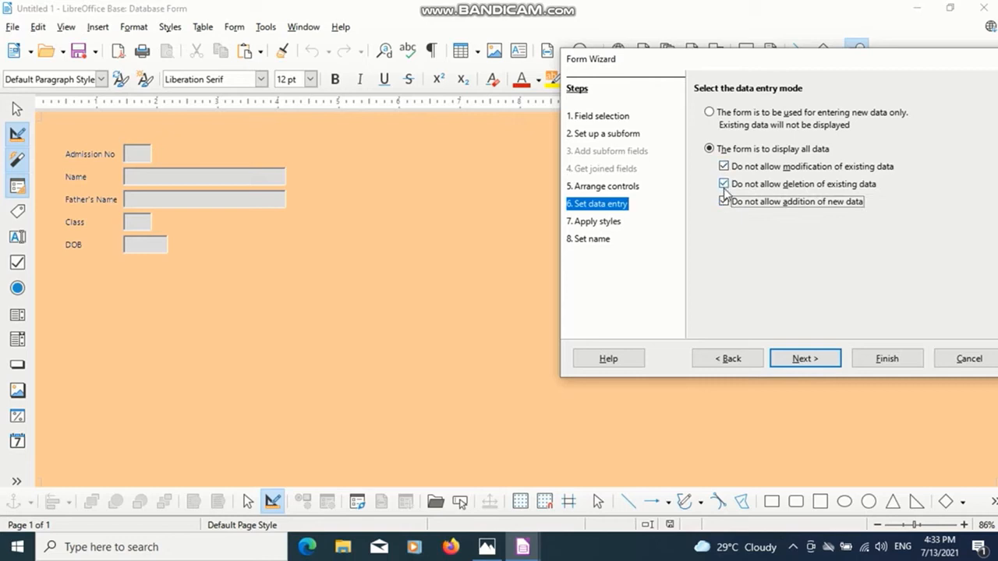
{"action": "left_click", "coordinate": [723, 167]}
{"action": "left_click", "coordinate": [724, 167]}
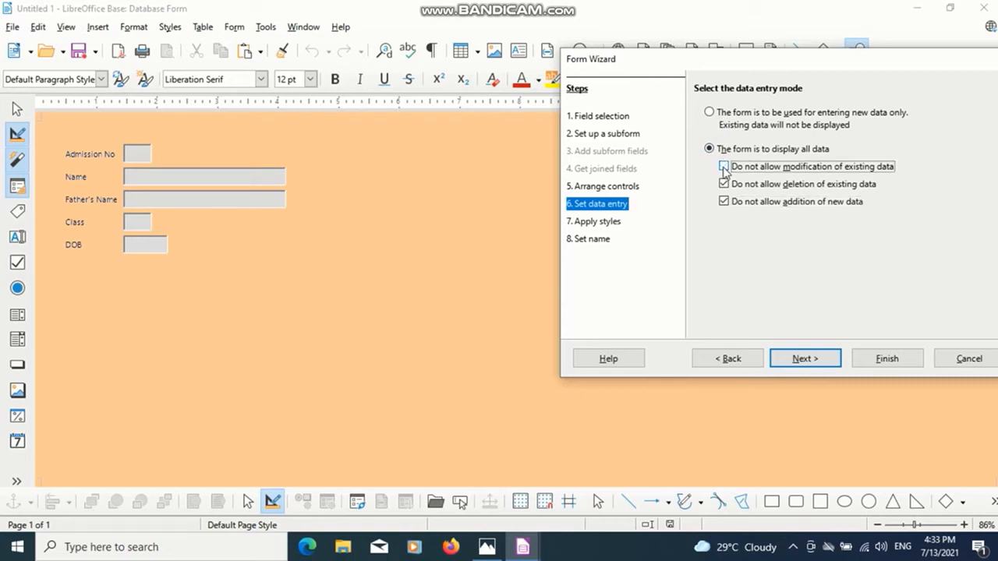
{"action": "left_click", "coordinate": [724, 184]}
{"action": "left_click", "coordinate": [724, 201]}
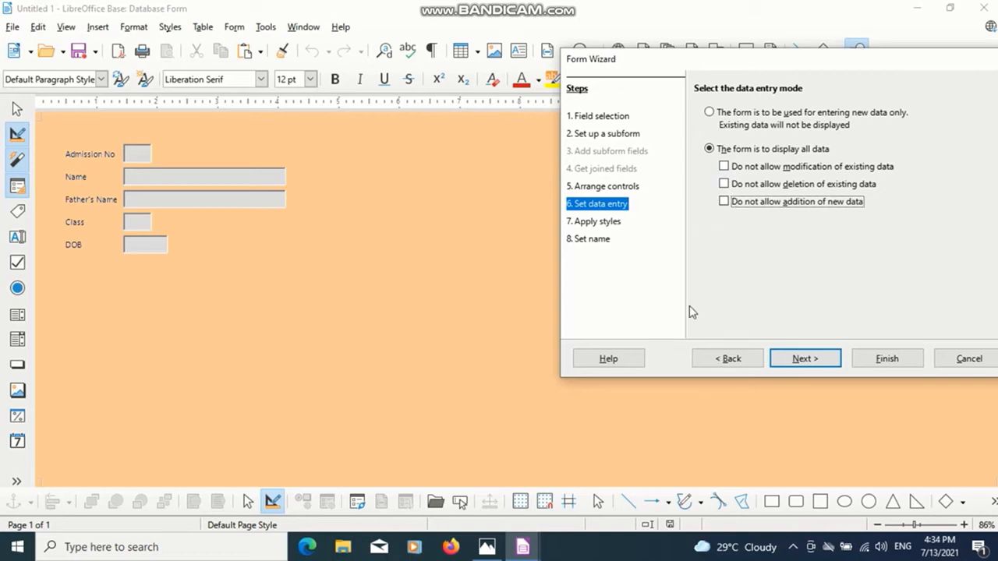
Step: Accept the data entry mode that displays all data, preview the available form styles and apply Bright Blue
{"action": "left_click", "coordinate": [805, 360]}
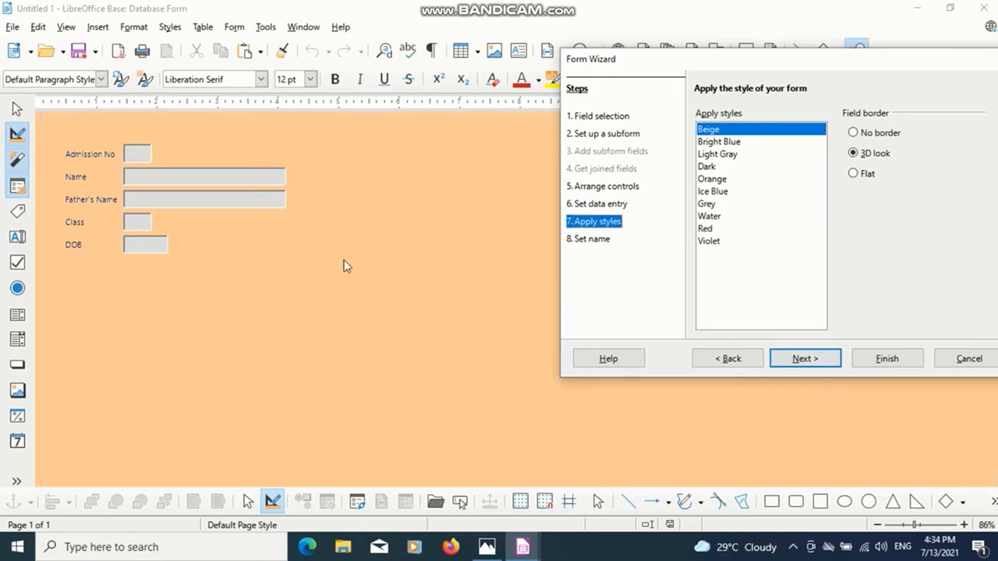
{"action": "left_click", "coordinate": [720, 142]}
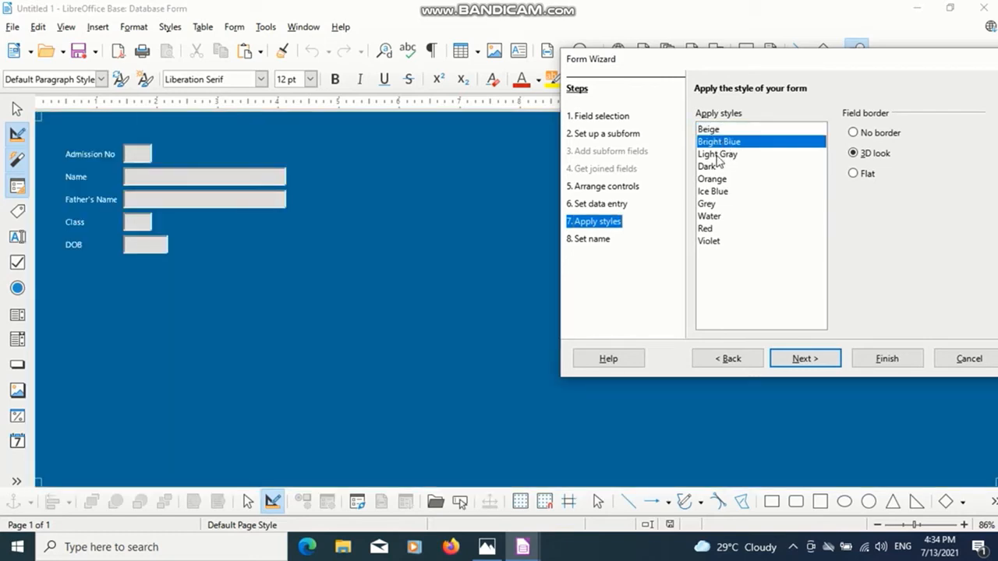
{"action": "left_click", "coordinate": [718, 154]}
{"action": "left_click", "coordinate": [711, 166]}
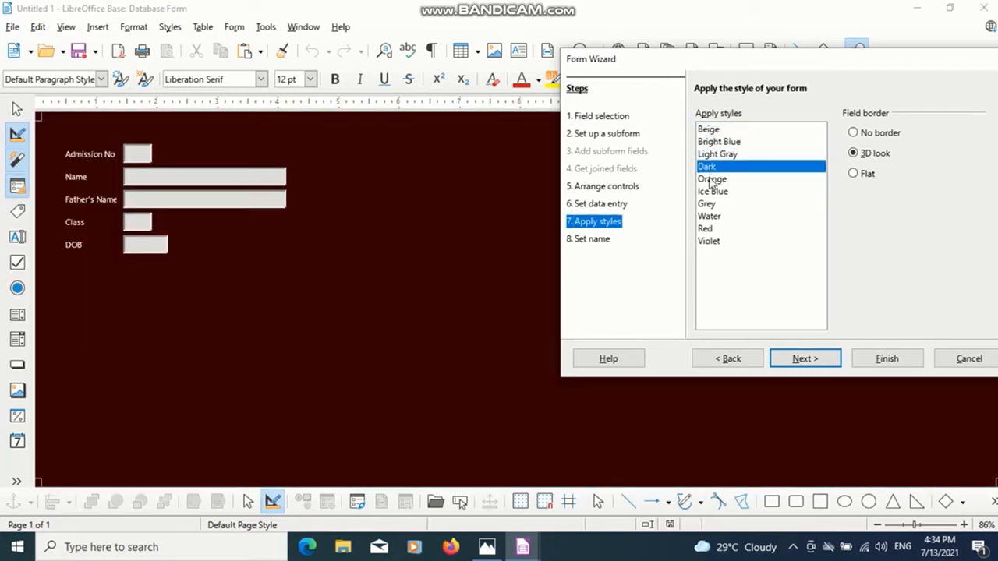
{"action": "left_click", "coordinate": [711, 180]}
{"action": "left_click", "coordinate": [711, 192]}
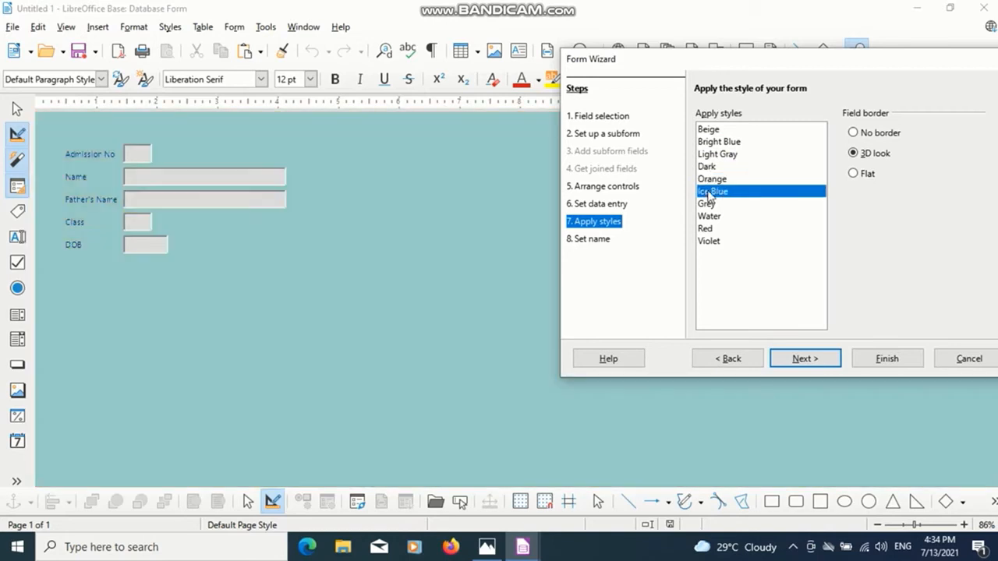
{"action": "left_click", "coordinate": [705, 204]}
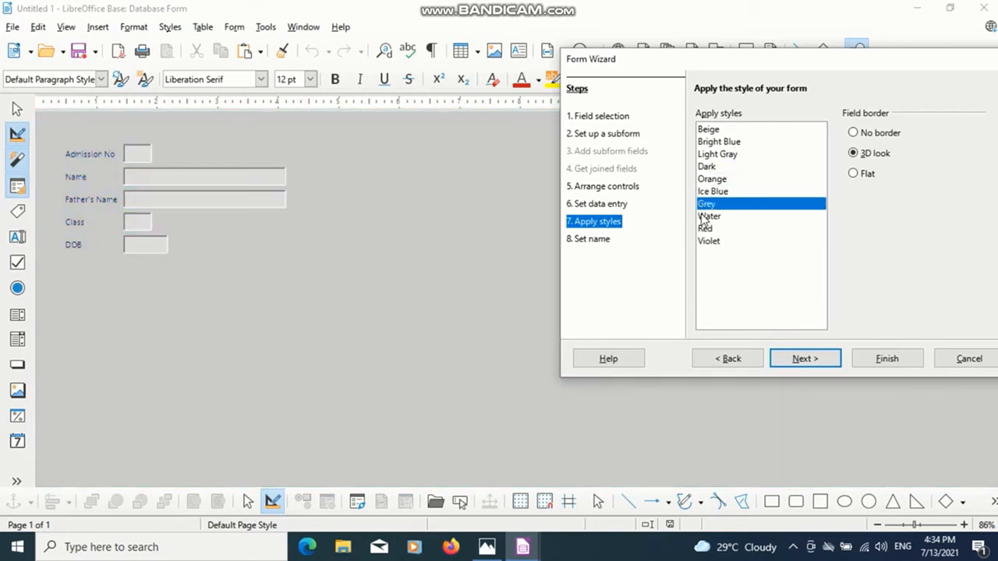
{"action": "left_click", "coordinate": [703, 218]}
{"action": "left_click", "coordinate": [704, 229]}
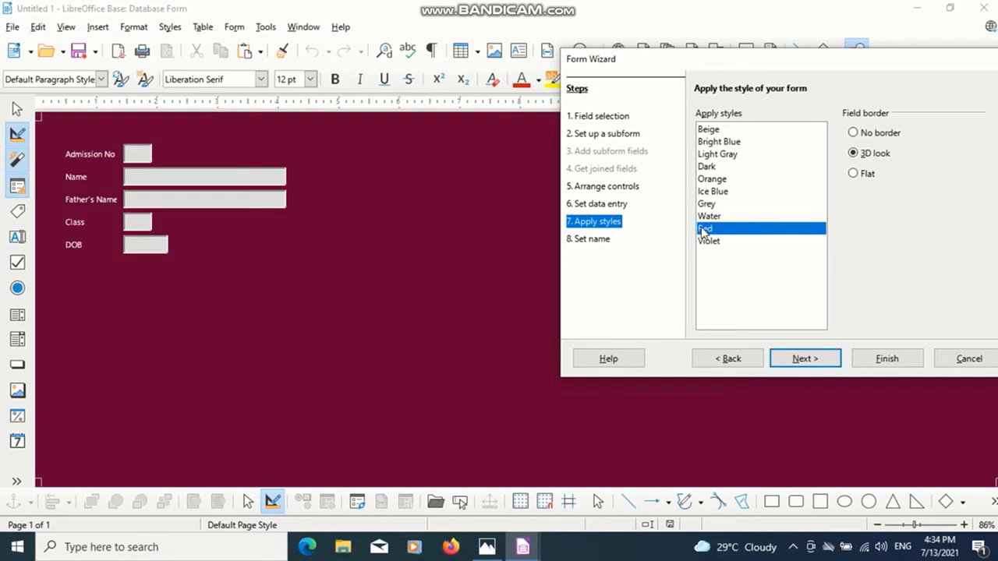
{"action": "left_click", "coordinate": [704, 243]}
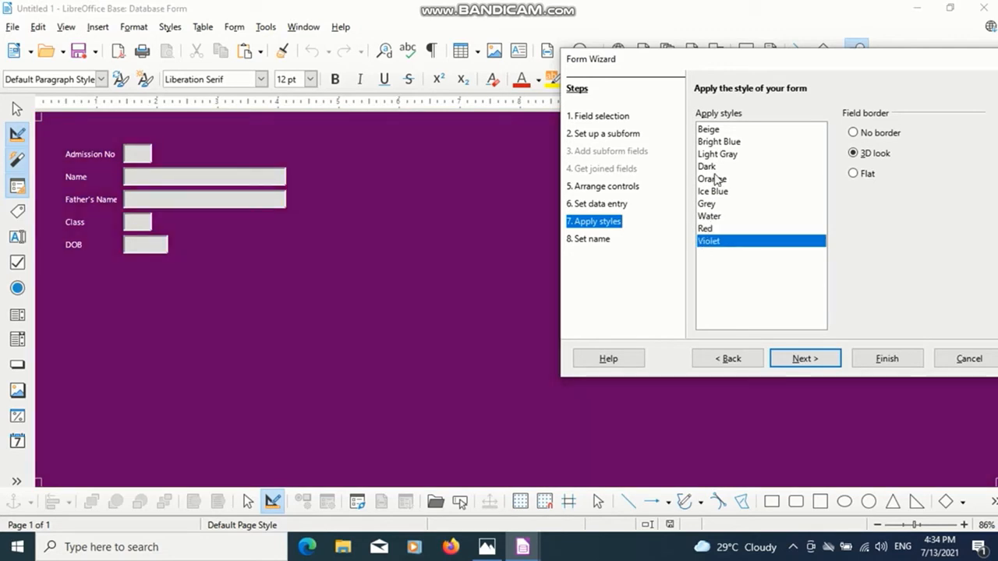
{"action": "left_click", "coordinate": [722, 144]}
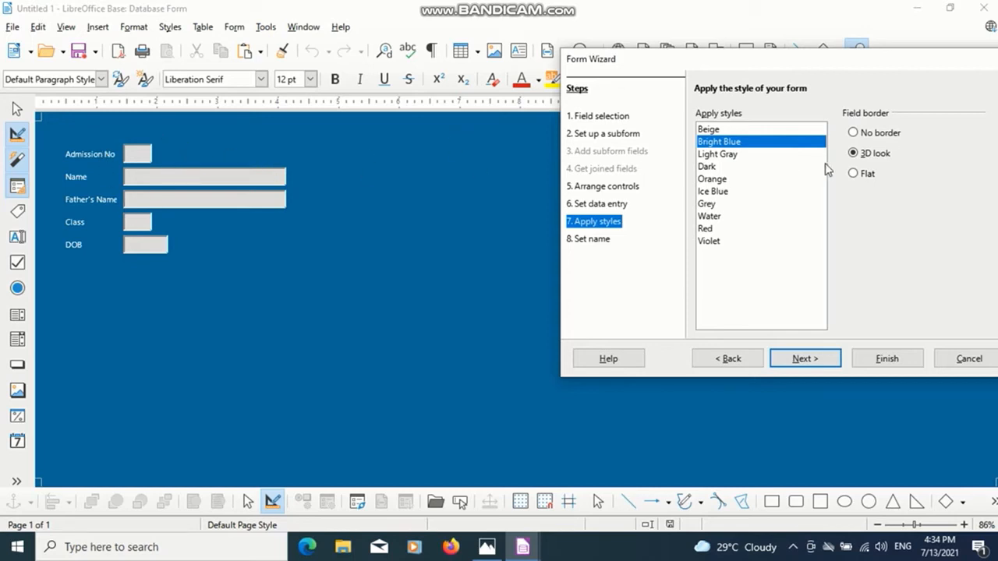
Step: Compare the field border options on the form and apply the Flat border
{"action": "left_click", "coordinate": [854, 134]}
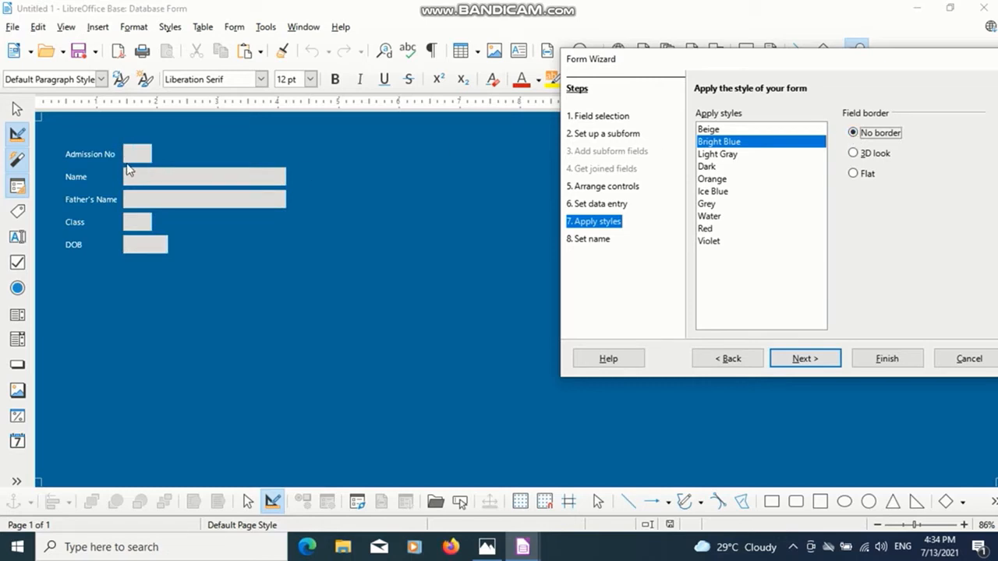
{"action": "left_click", "coordinate": [853, 153]}
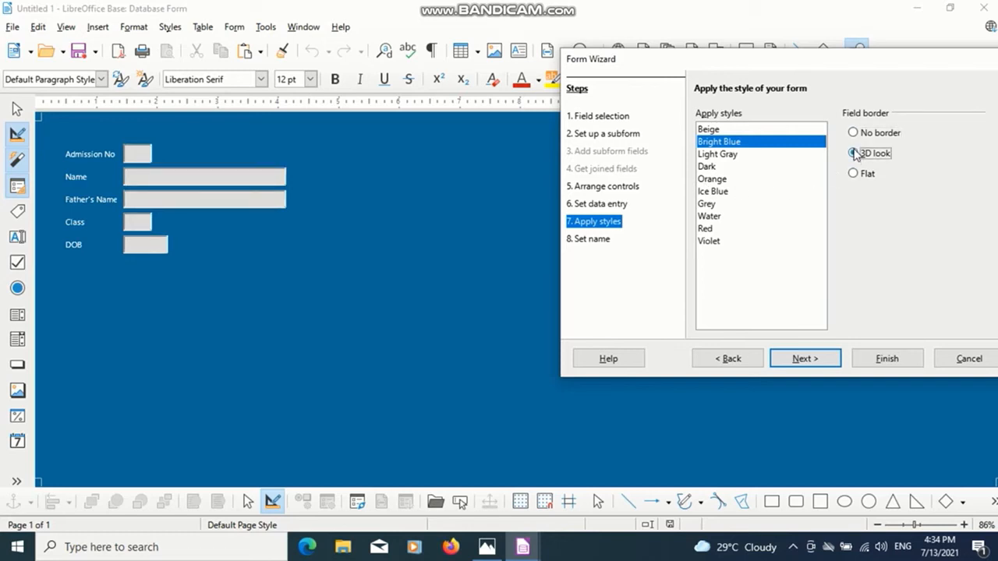
{"action": "left_click", "coordinate": [854, 174]}
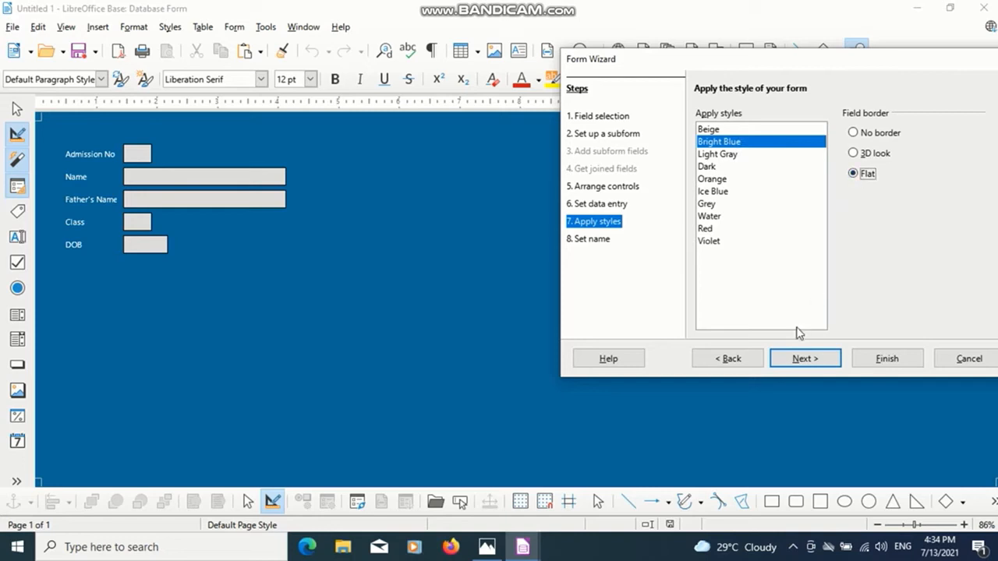
{"action": "left_click", "coordinate": [797, 360]}
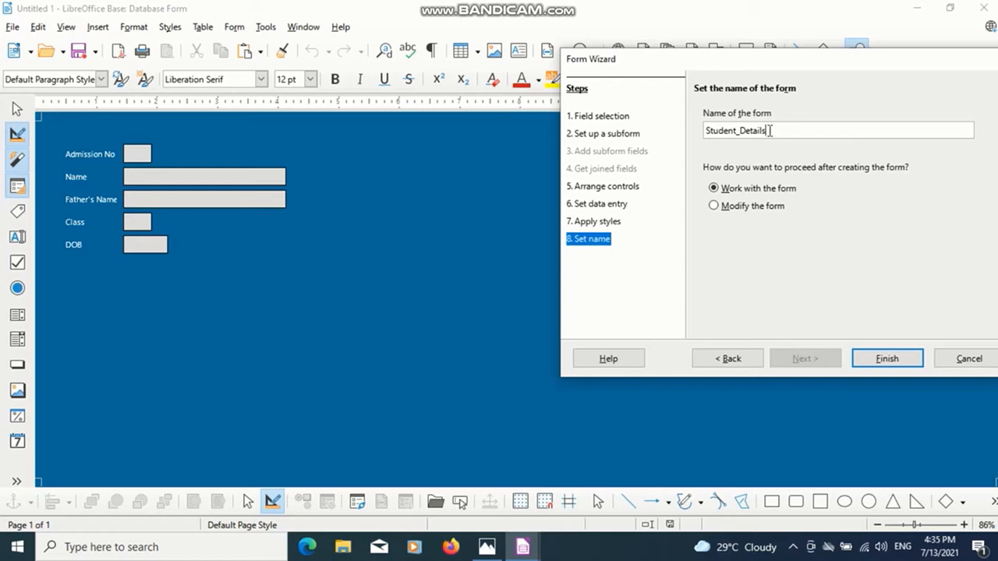
Step: Name the form Student_Details_Forms and finish the wizard with the option to work with the form
{"action": "type", "text": "_Forms"}
{"action": "left_click", "coordinate": [886, 361]}
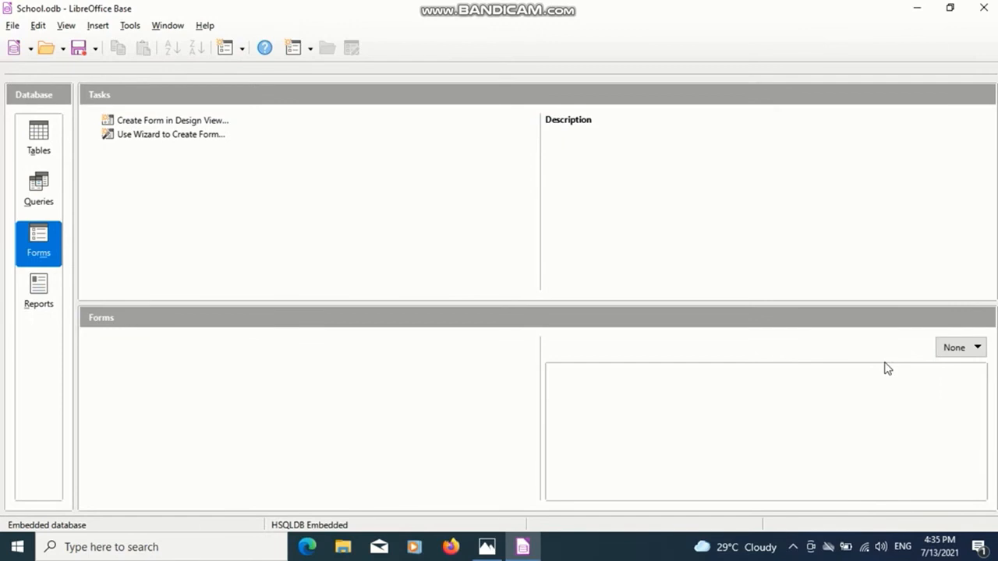
{"action": "left_click", "coordinate": [884, 362]}
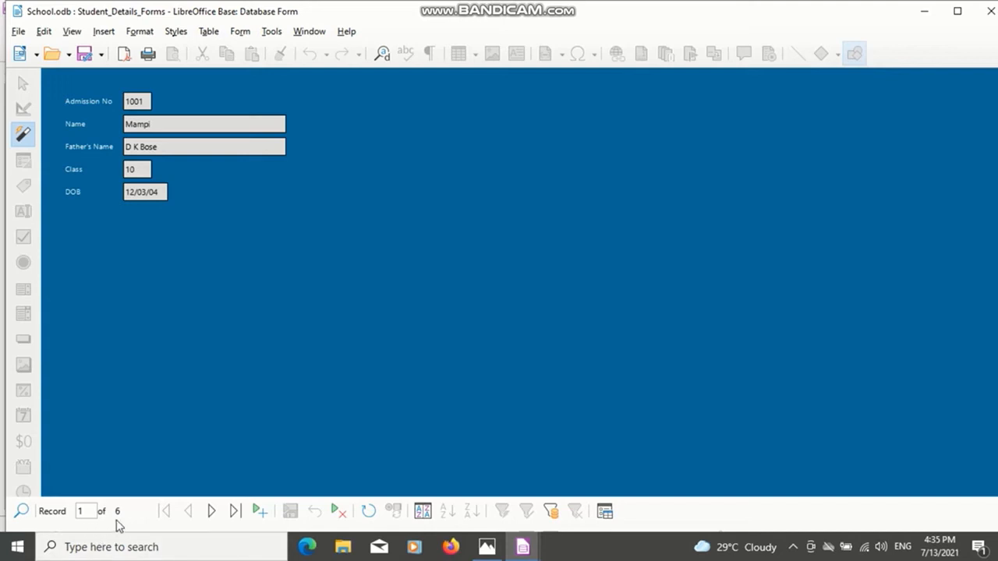
Step: Browse the form's data by moving to the second record and on to the last one
{"action": "left_click", "coordinate": [212, 516]}
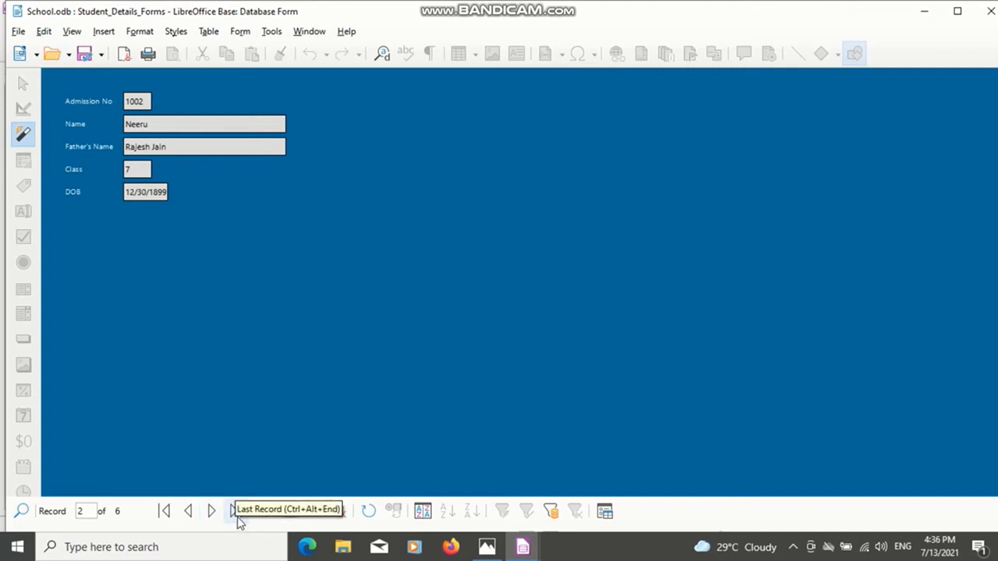
{"action": "left_click", "coordinate": [233, 511]}
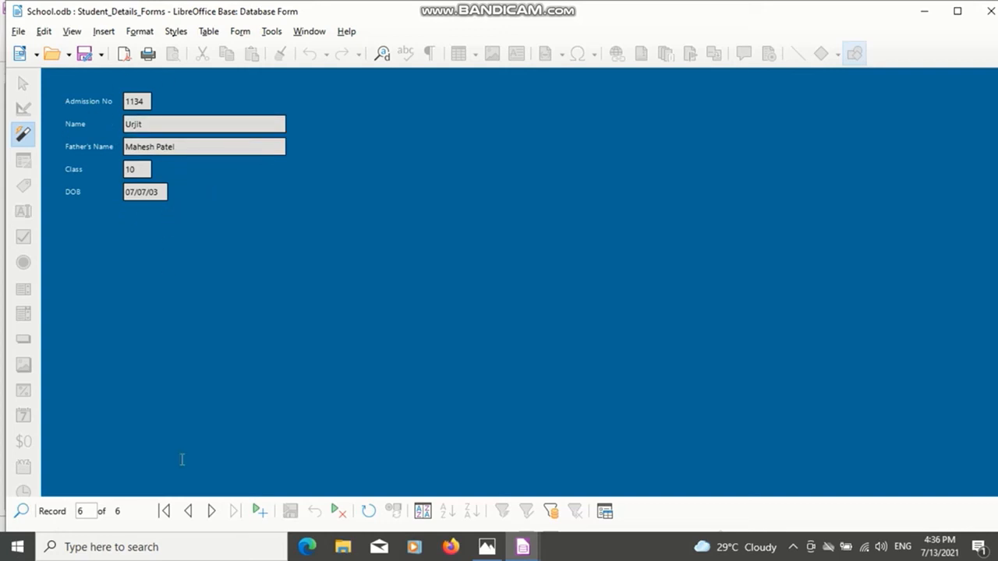
Step: Jump to the first record of the form and back to the last one
{"action": "left_click", "coordinate": [165, 515]}
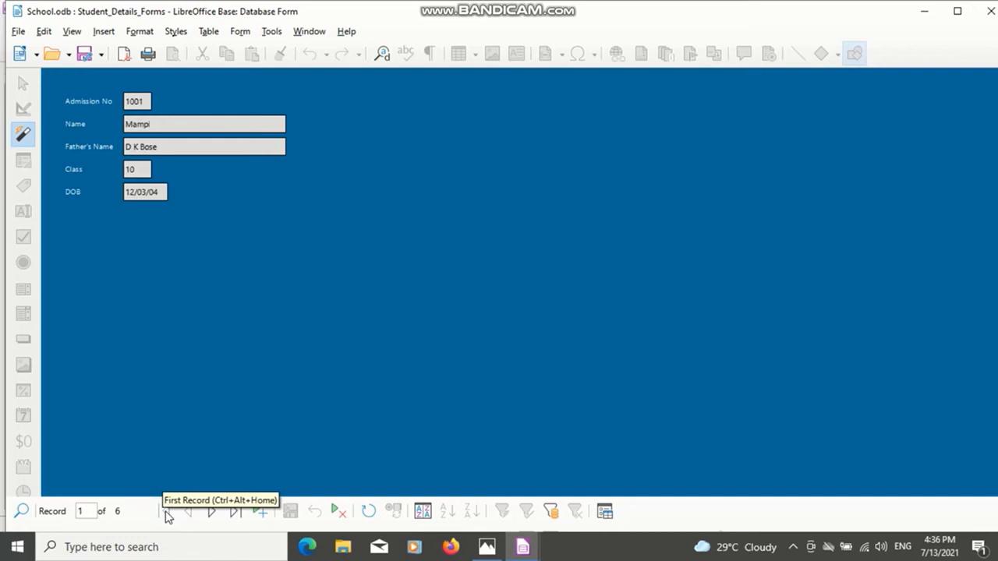
{"action": "left_click", "coordinate": [235, 515]}
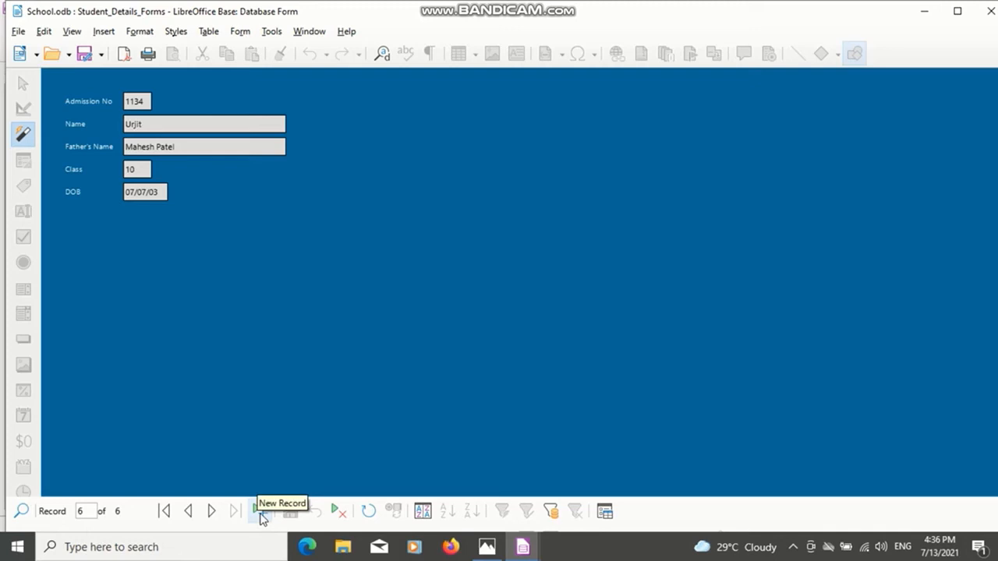
Step: Start a new blank record and enter the student's admission number and name
{"action": "left_click", "coordinate": [260, 515]}
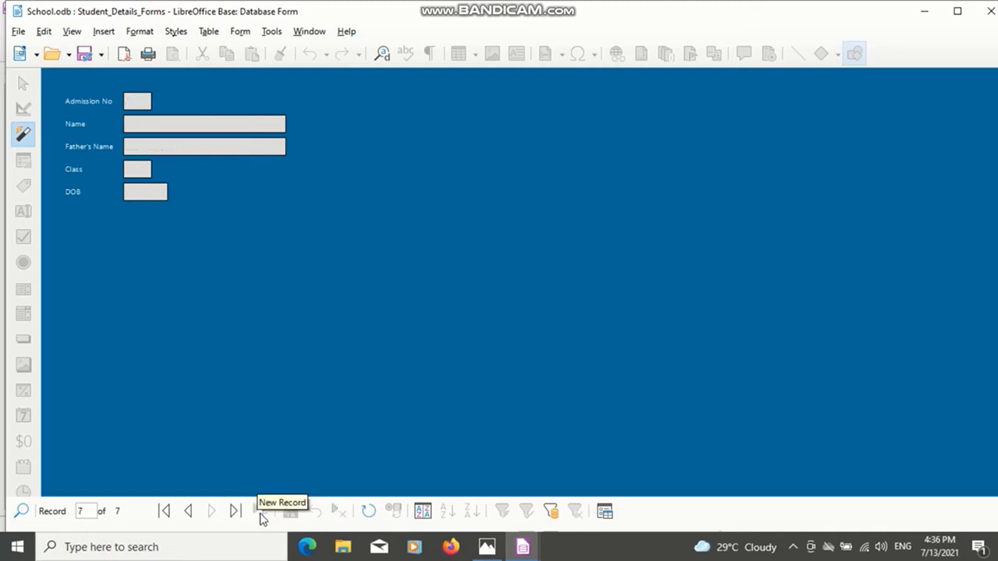
{"action": "left_click", "coordinate": [135, 102]}
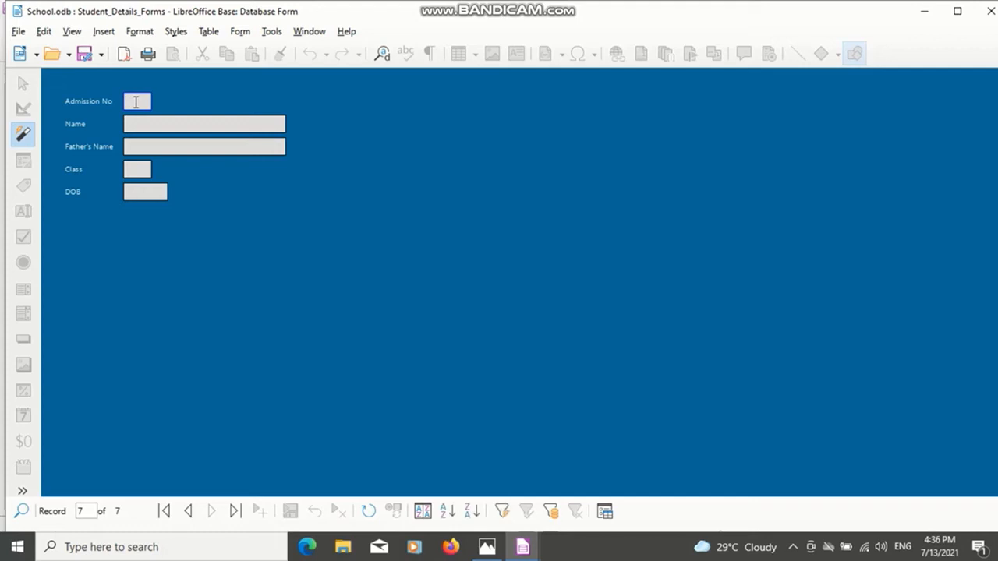
{"action": "type", "text": "1135"}
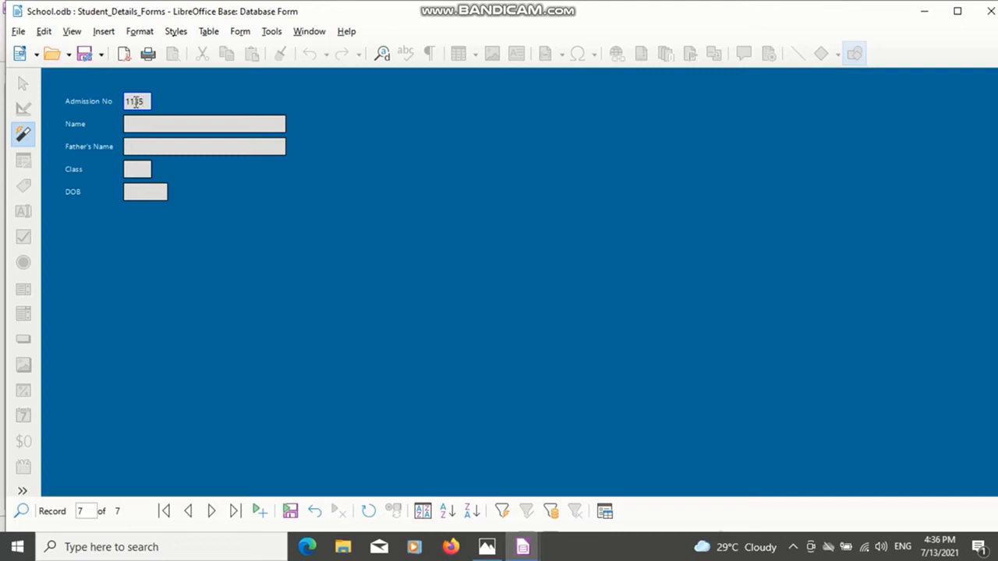
{"action": "left_click", "coordinate": [141, 127]}
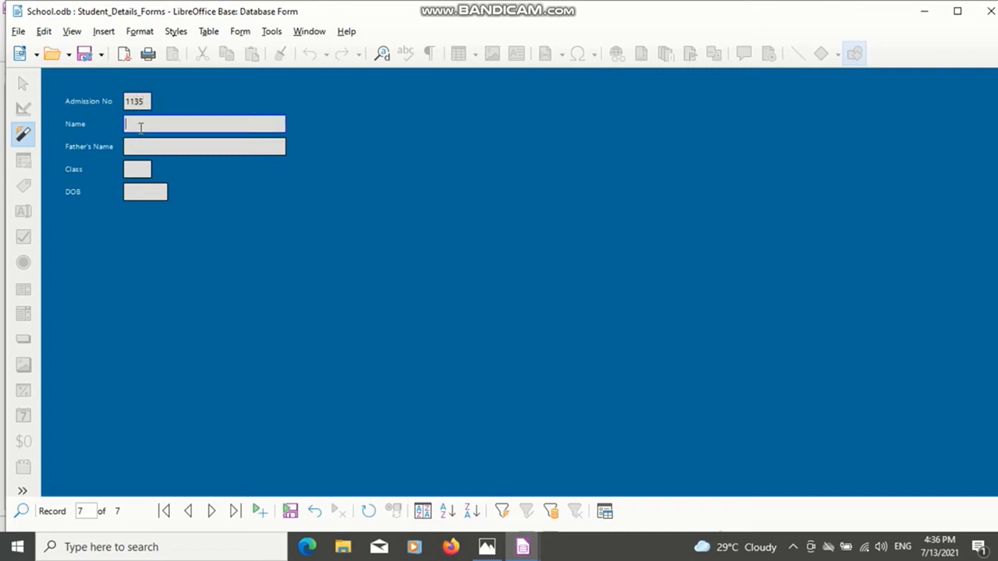
{"action": "type", "text": "Ankush"}
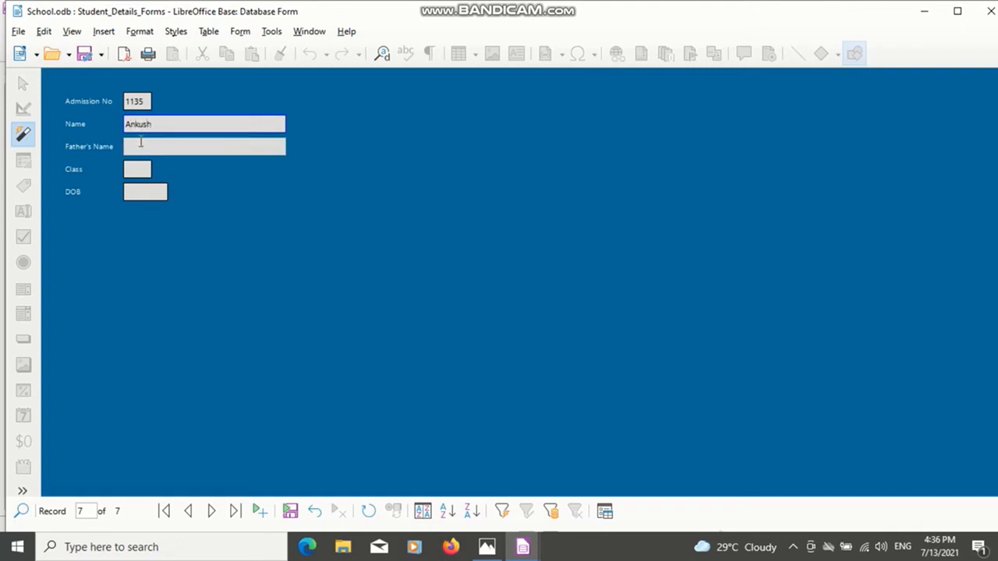
Step: Complete the new record with the father's name, class 11 and the student's date of birth
{"action": "left_click", "coordinate": [141, 145]}
{"action": "type", "text": "Om"}
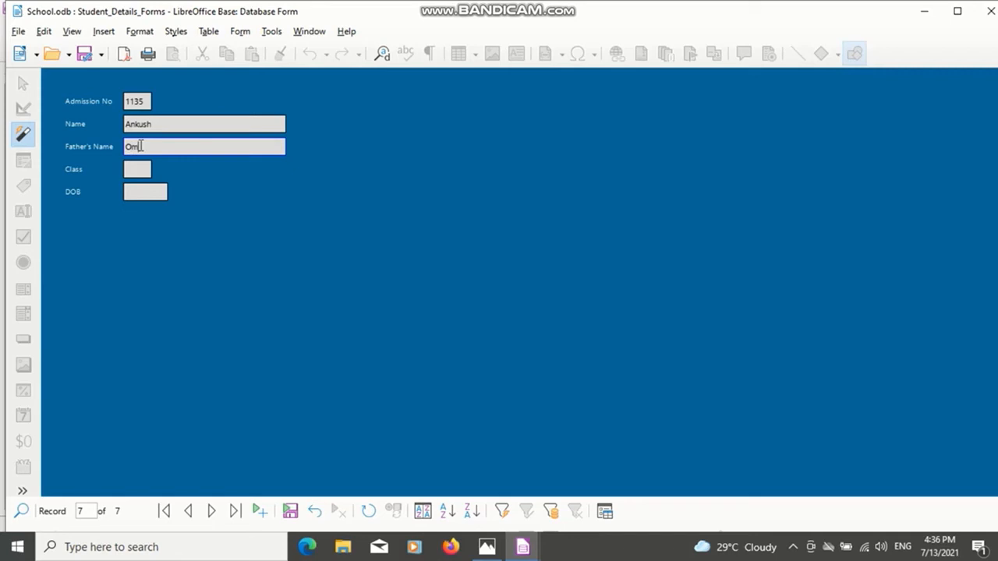
{"action": "type", "text": " Pal"}
{"action": "left_click", "coordinate": [137, 168]}
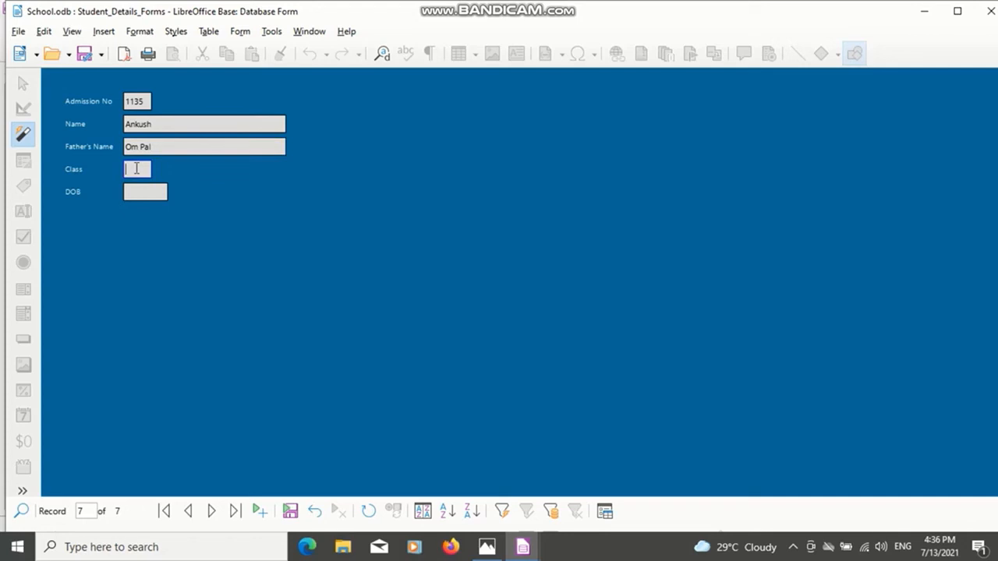
{"action": "type", "text": "11"}
{"action": "left_click", "coordinate": [131, 195]}
{"action": "type", "text": "12/10/20"}
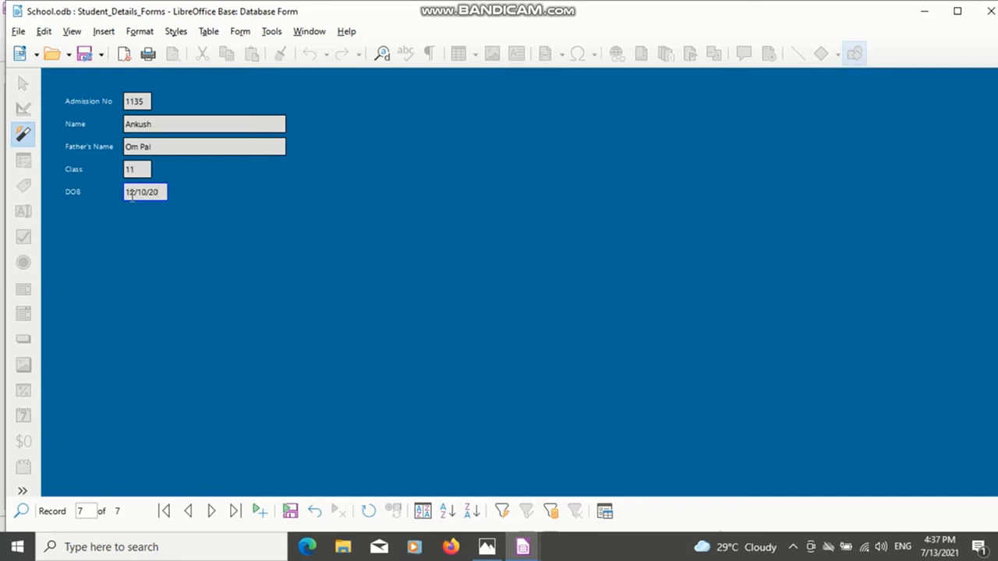
{"action": "type", "text": "05"}
Step: Add another record with the student's admission number, name, father's name, class 10 and date of birth
{"action": "left_click", "coordinate": [261, 513]}
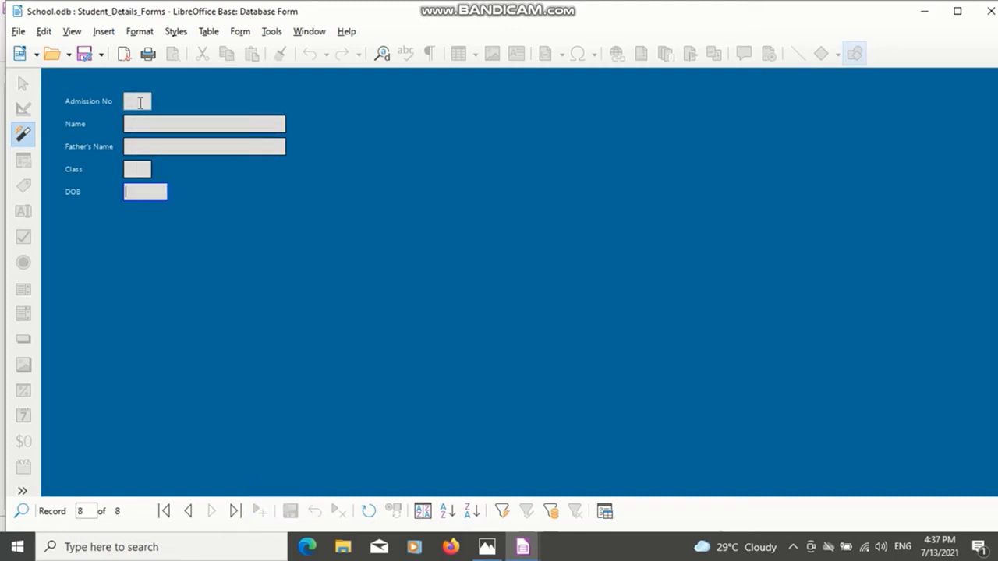
{"action": "left_click", "coordinate": [141, 100]}
{"action": "type", "text": "11"}
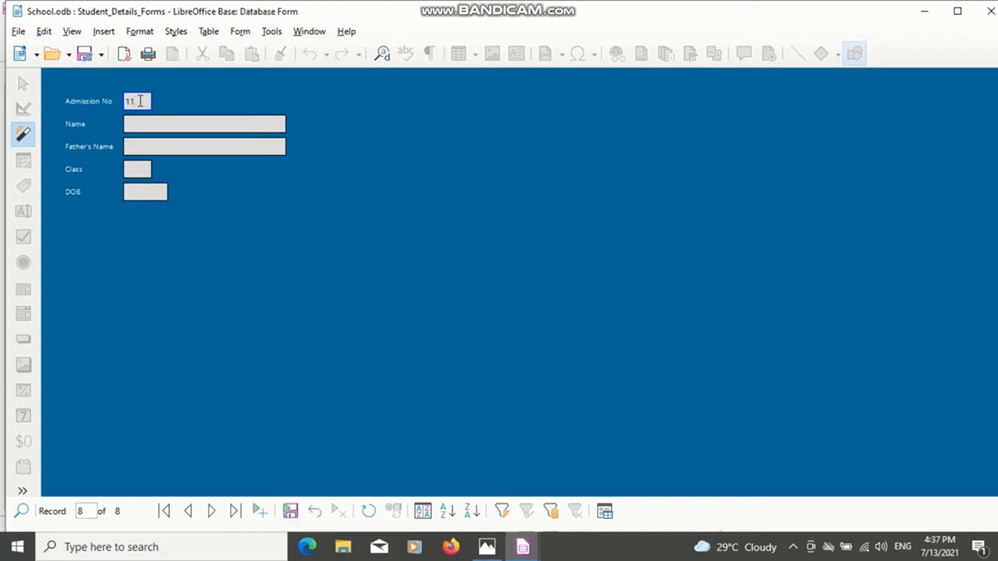
{"action": "type", "text": "35"}
{"action": "left_click", "coordinate": [143, 124]}
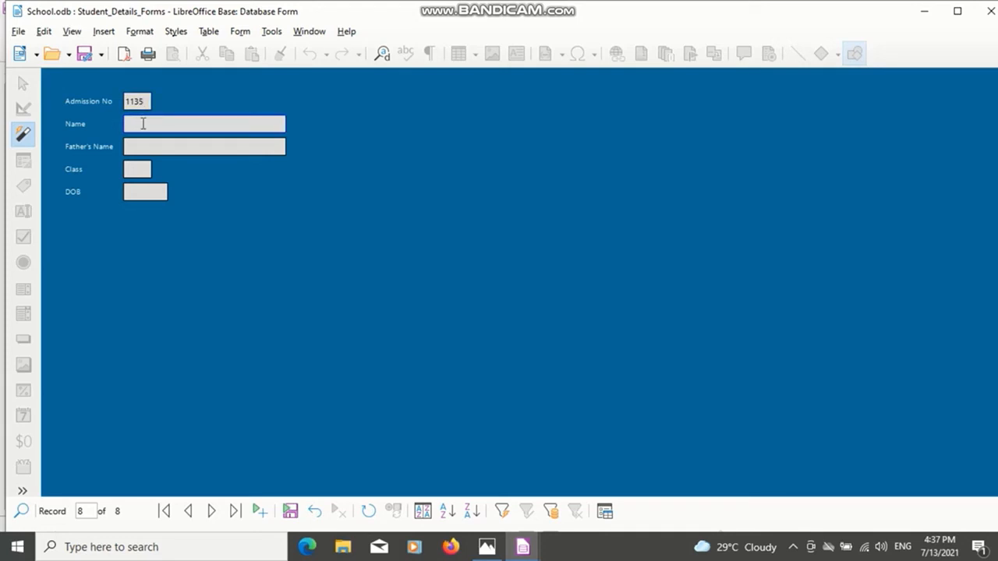
{"action": "type", "text": "Raj"}
{"action": "left_click", "coordinate": [139, 148]}
{"action": "type", "text": "Karan"}
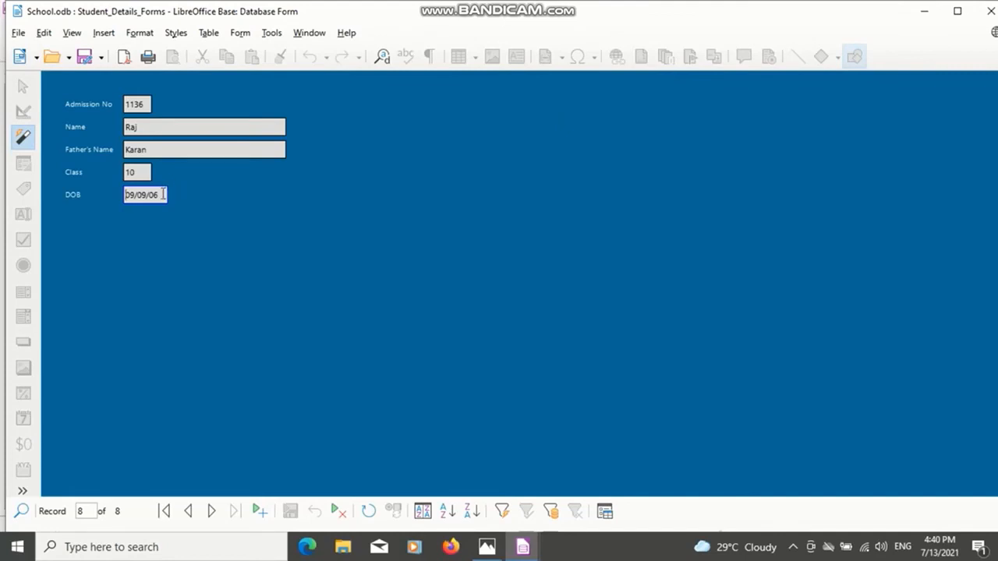
Step: Start a third new record and fill in the student's admission number, name and father's name
{"action": "left_click", "coordinate": [260, 511]}
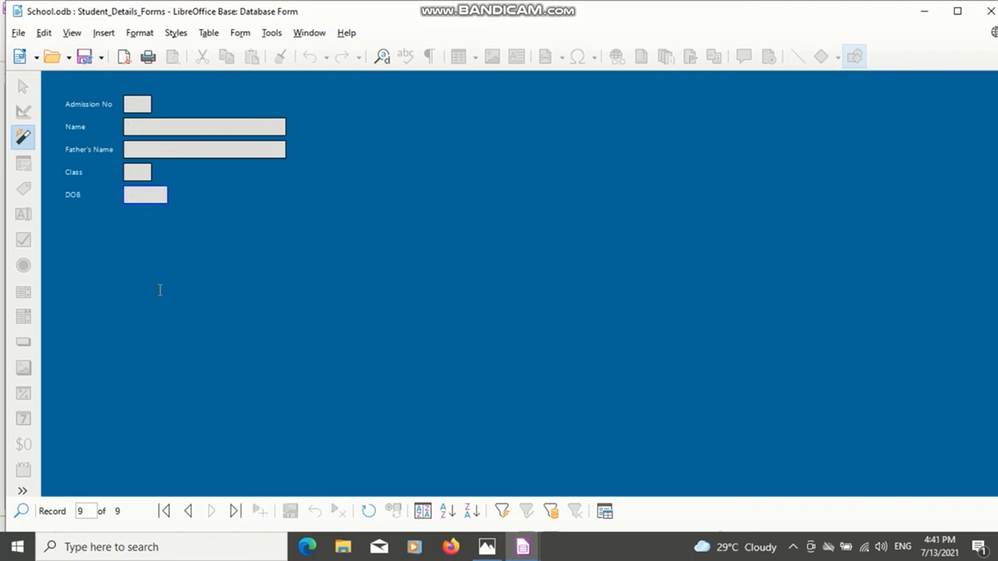
{"action": "left_click", "coordinate": [133, 104]}
{"action": "type", "text": "1137"}
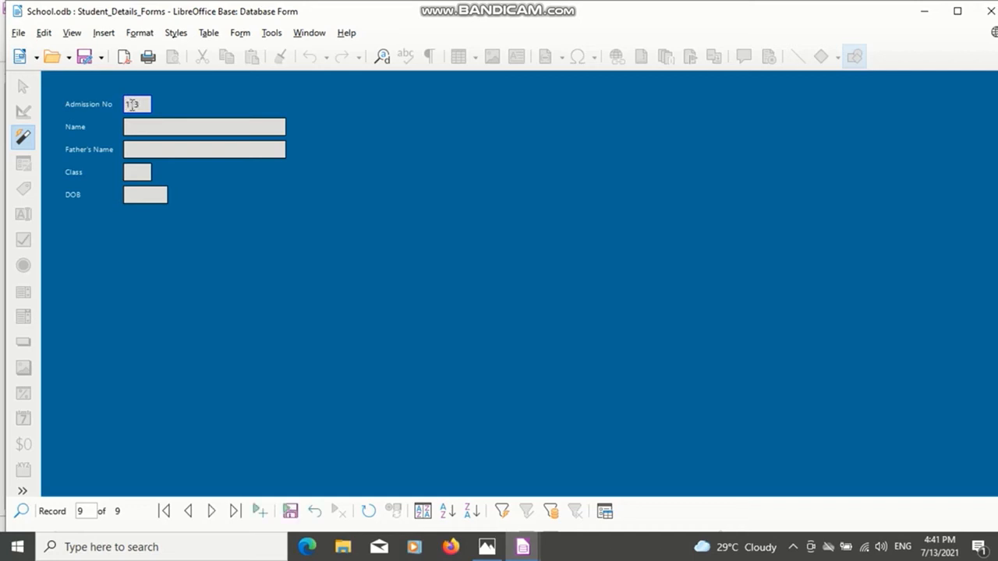
{"action": "left_click", "coordinate": [144, 128]}
{"action": "type", "text": "Kuna"}
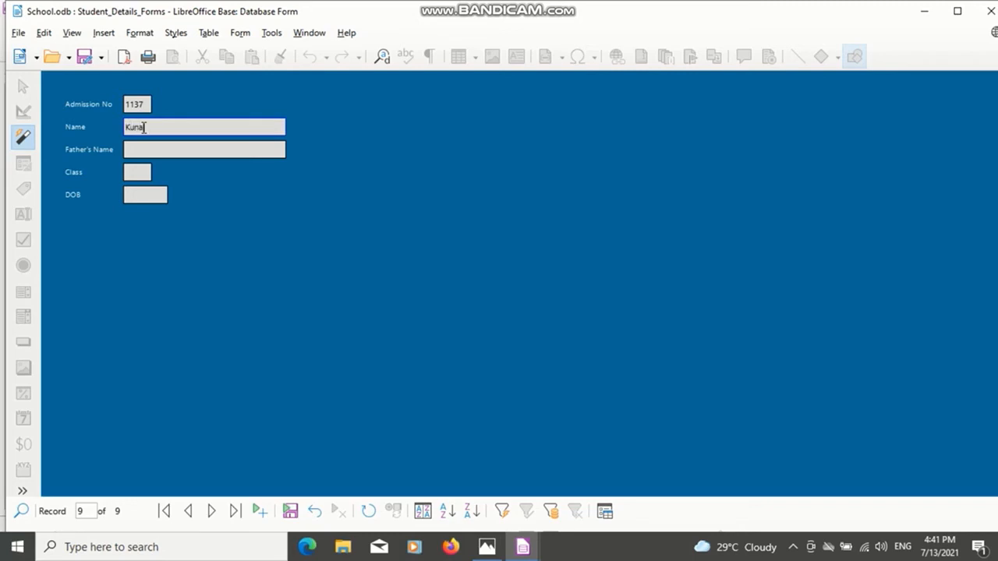
{"action": "type", "text": "l"}
{"action": "left_click", "coordinate": [143, 148]}
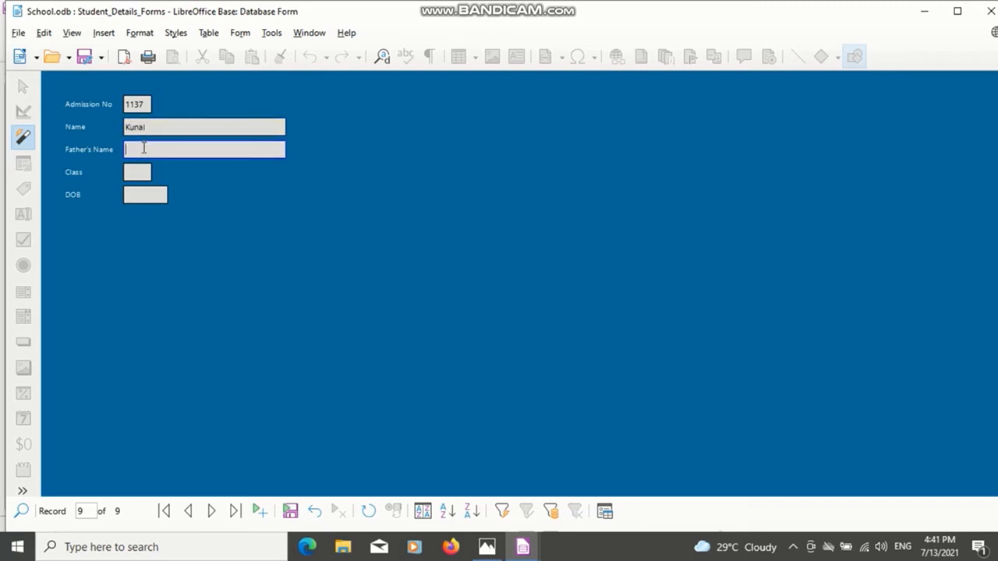
{"action": "type", "text": "Ramlal"}
Step: Set the third record's class to 11, enter the date of birth and move on to a blank record
{"action": "left_click", "coordinate": [136, 171]}
{"action": "type", "text": "11"}
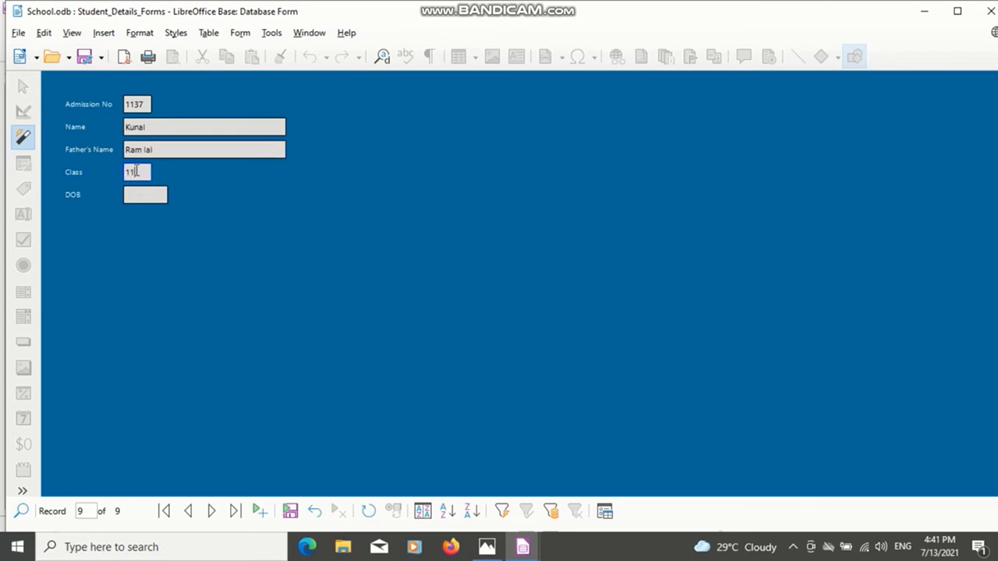
{"action": "left_click", "coordinate": [133, 196]}
{"action": "type", "text": "05"}
{"action": "type", "text": "/0820"}
{"action": "type", "text": "06"}
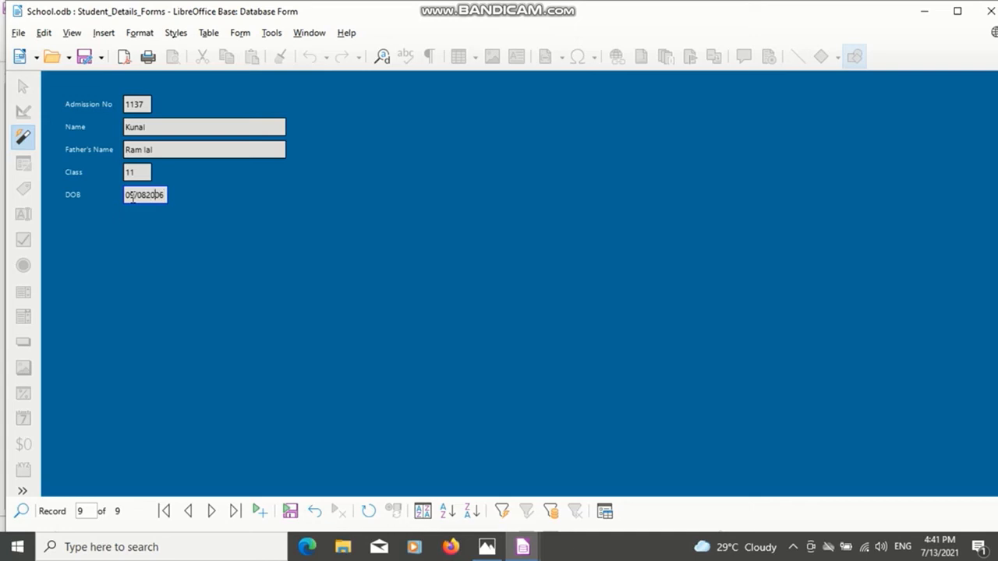
{"action": "type", "text": "/"}
{"action": "left_click", "coordinate": [258, 512]}
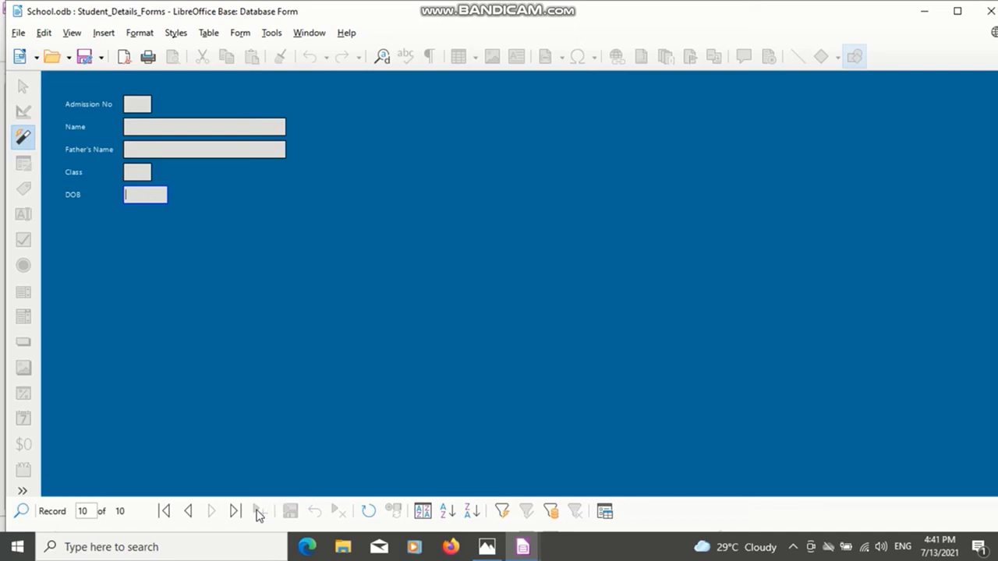
Step: Check the added records in the Student_Details table of the School database and close the table
{"action": "left_click", "coordinate": [925, 14]}
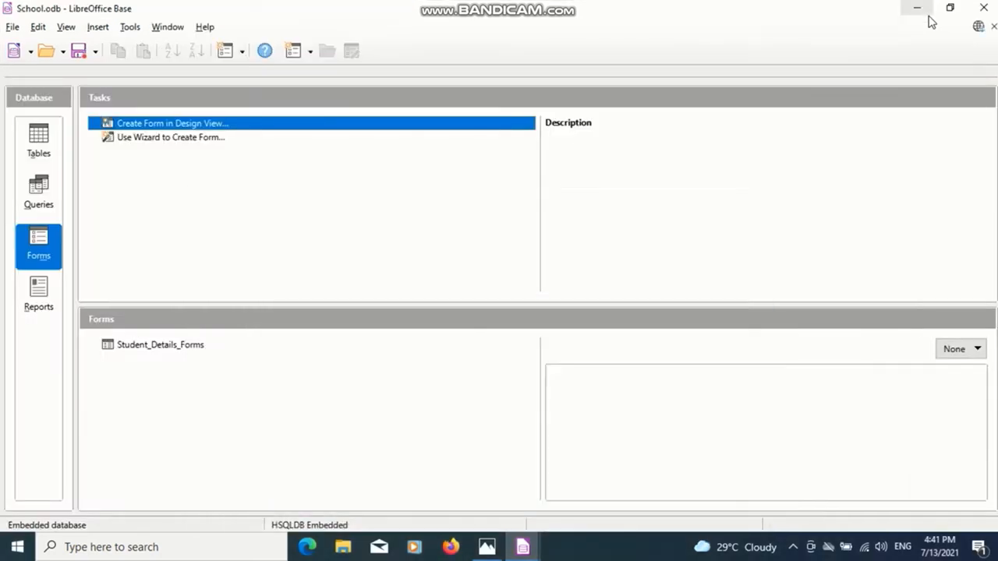
{"action": "left_click", "coordinate": [56, 138]}
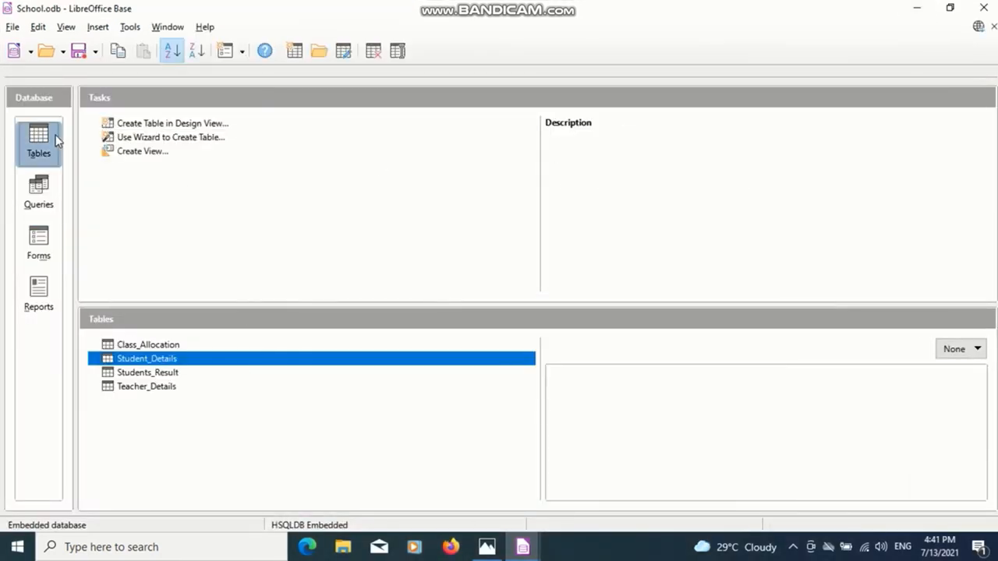
{"action": "double_click", "coordinate": [164, 360]}
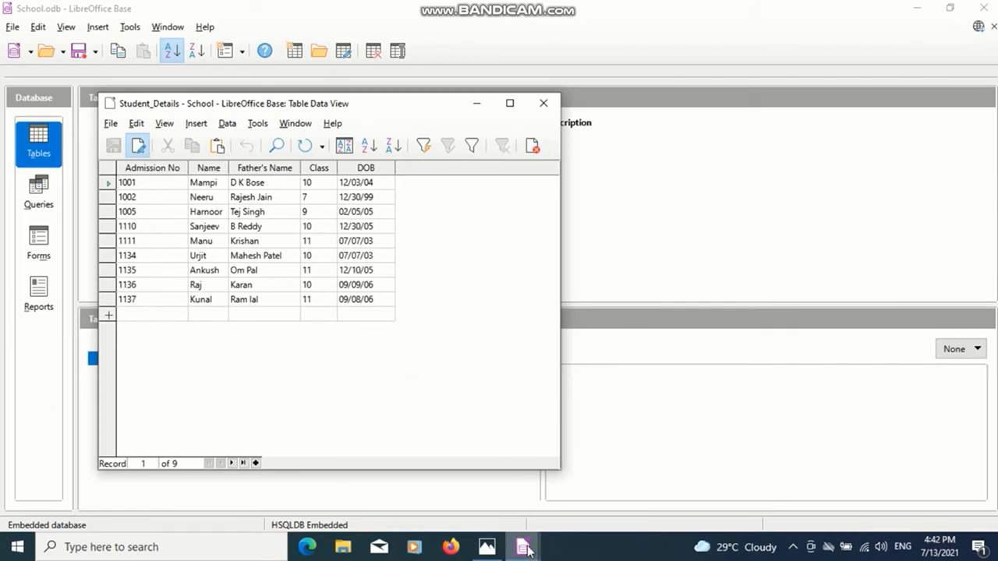
{"action": "left_click", "coordinate": [545, 105]}
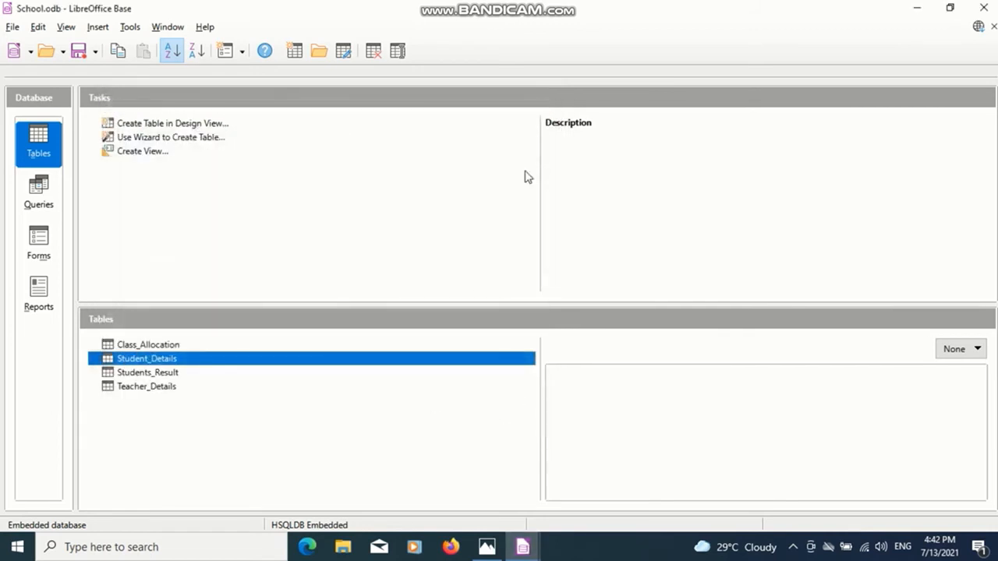
Step: Return to the Student_Details_Forms form and set up a record search limited to the Admission No field
{"action": "mouse_move", "coordinate": [522, 549]}
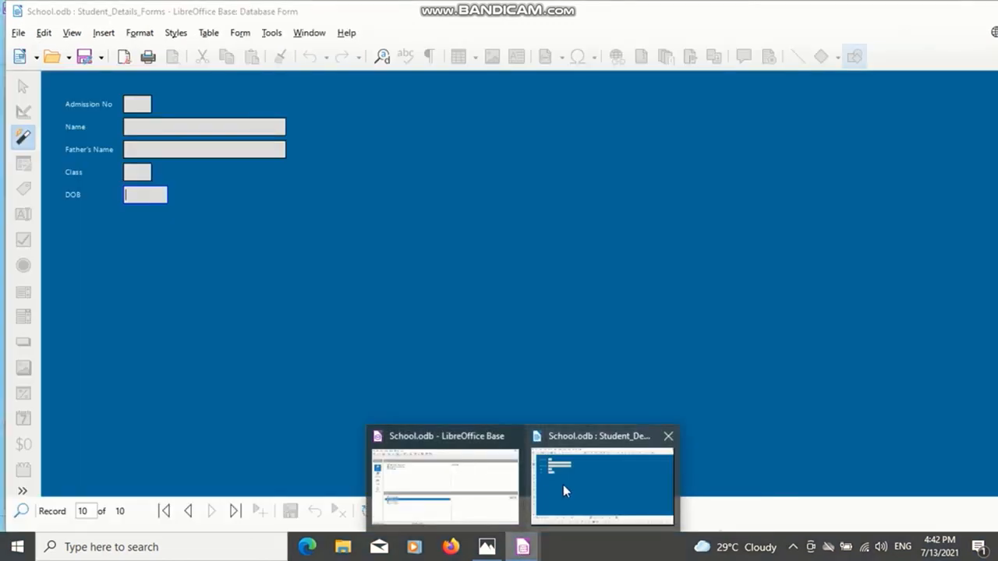
{"action": "left_click", "coordinate": [563, 485]}
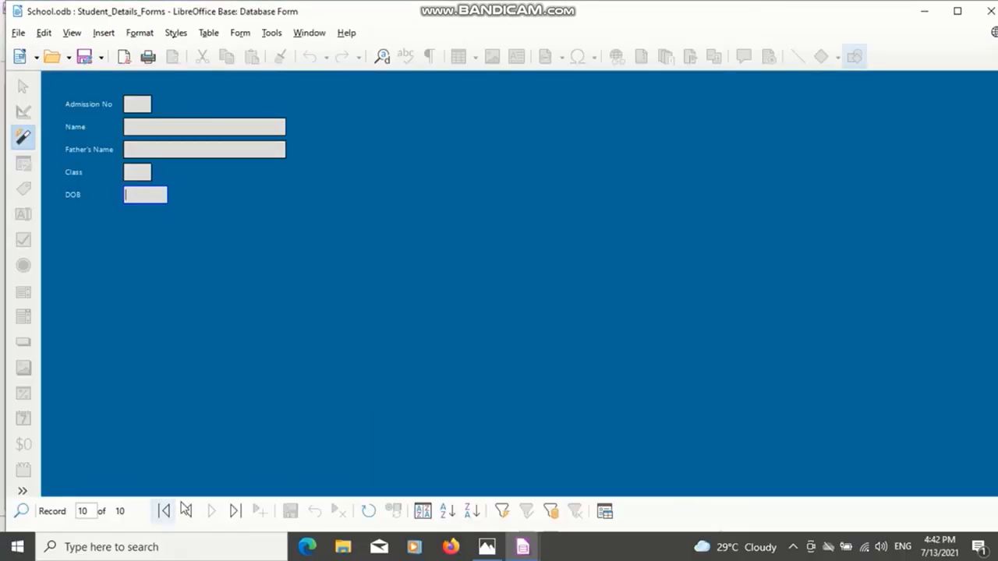
{"action": "left_click", "coordinate": [24, 513]}
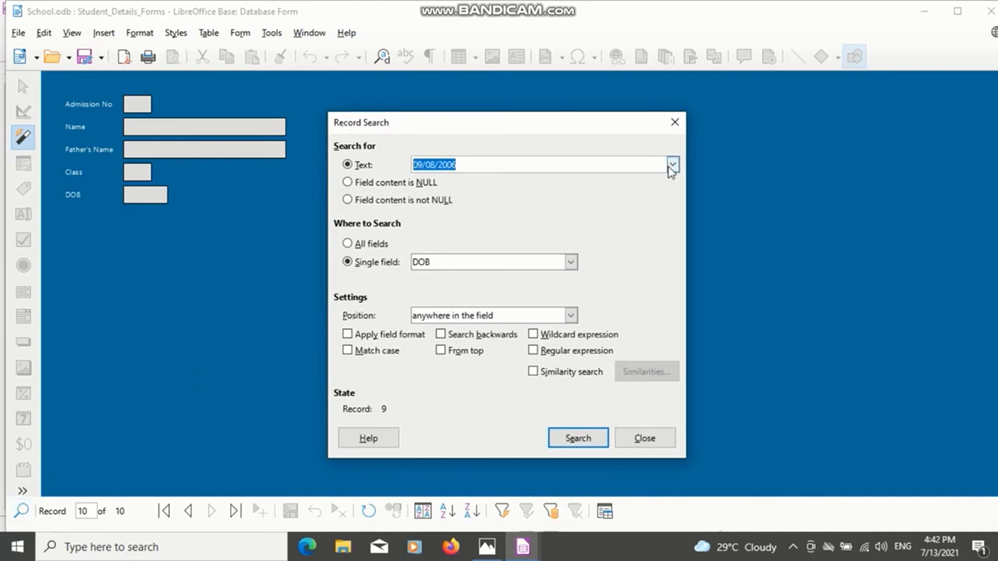
{"action": "left_click", "coordinate": [570, 262]}
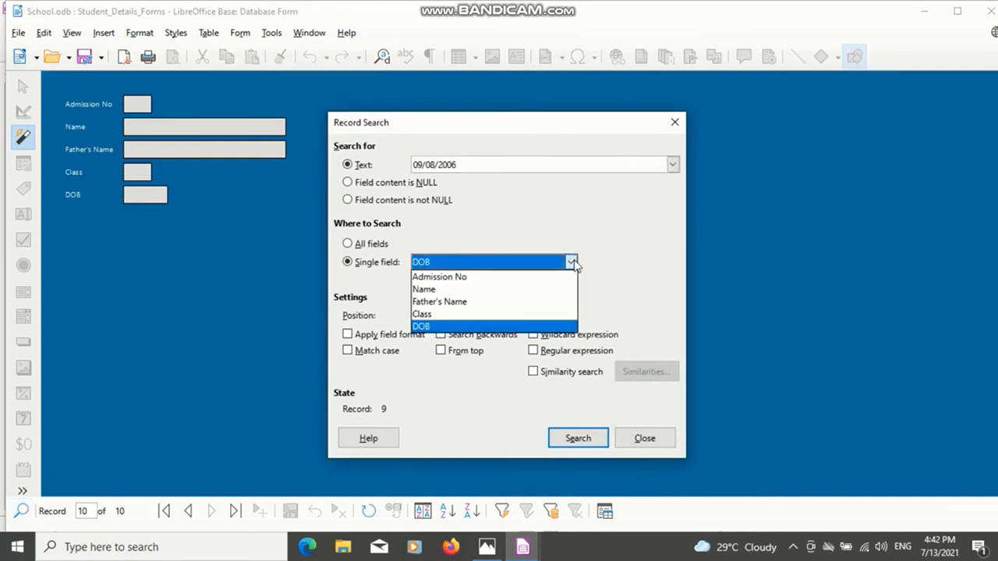
{"action": "left_click", "coordinate": [534, 279]}
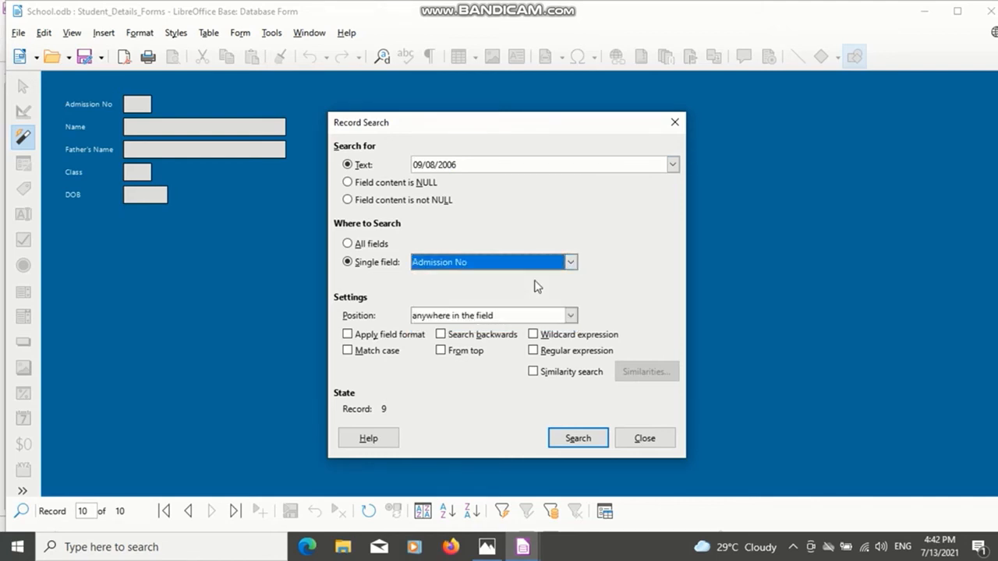
Step: Search the Admission No field for a student's admission number and dismiss the resulting message
{"action": "left_click", "coordinate": [487, 165]}
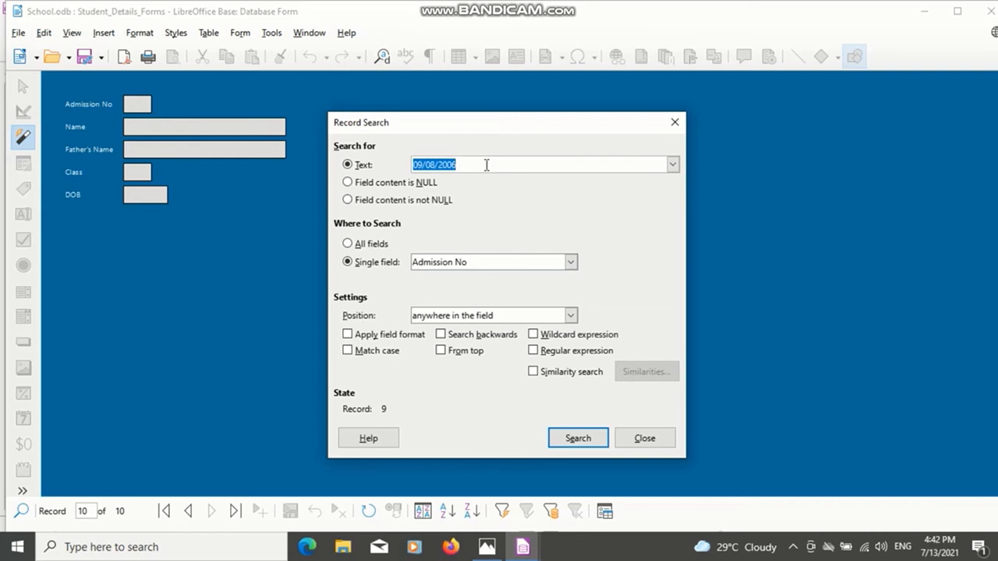
{"action": "type", "text": "111"}
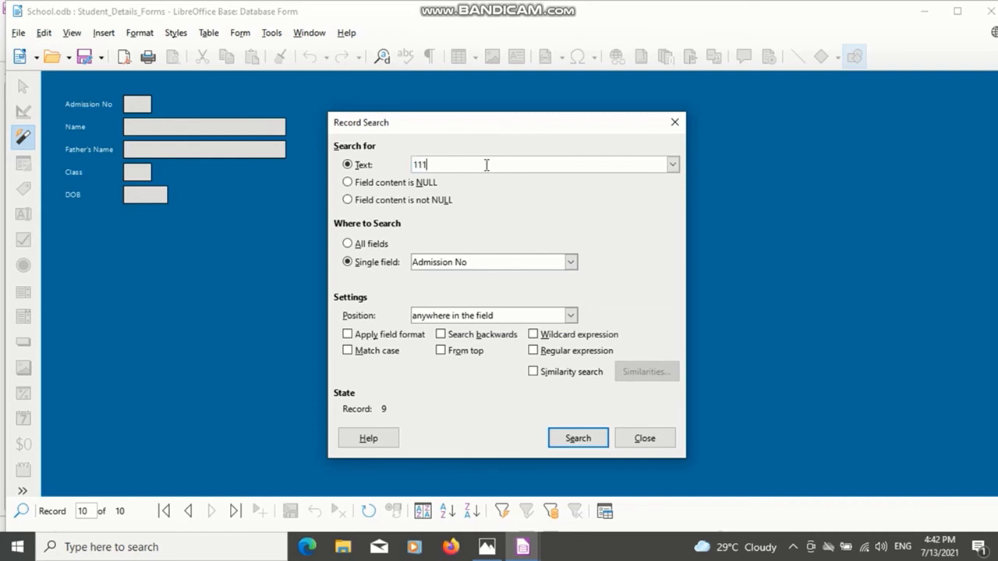
{"action": "type", "text": "1"}
{"action": "left_click", "coordinate": [590, 439]}
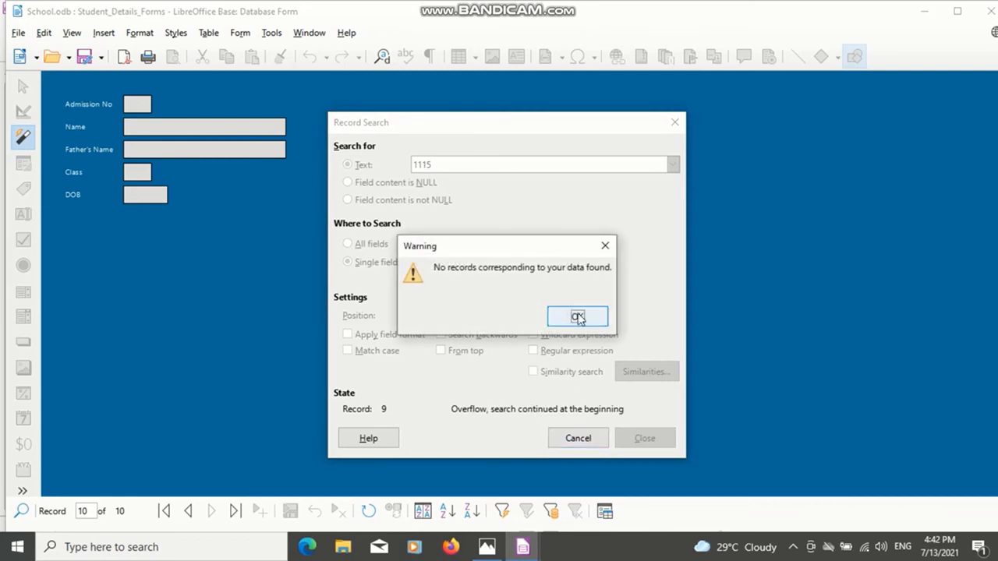
{"action": "left_click", "coordinate": [578, 317]}
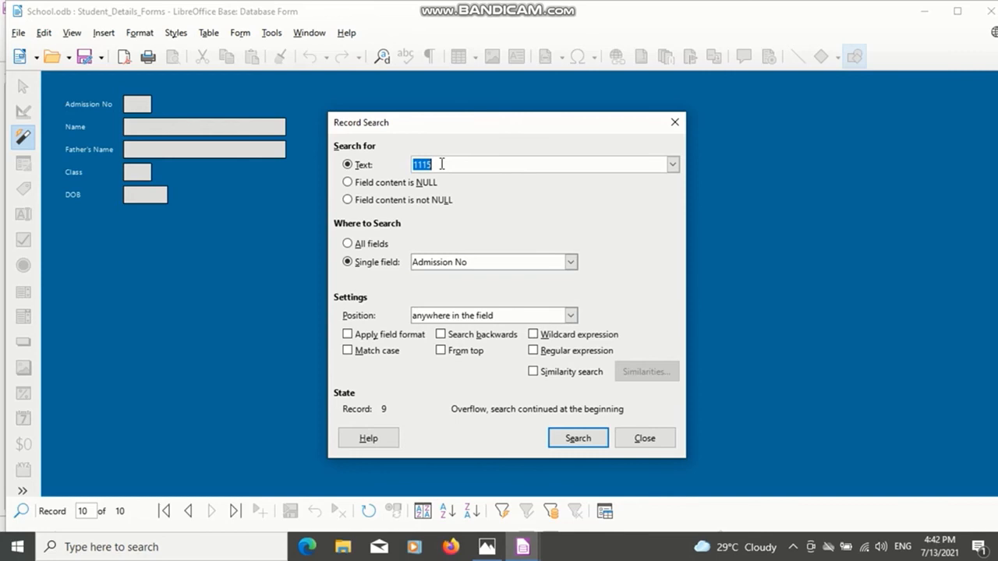
Step: Search the Admission No field for another student's admission number, correcting the mistyped number, and close the record search
{"action": "type", "text": "11135"}
{"action": "left_click", "coordinate": [569, 439]}
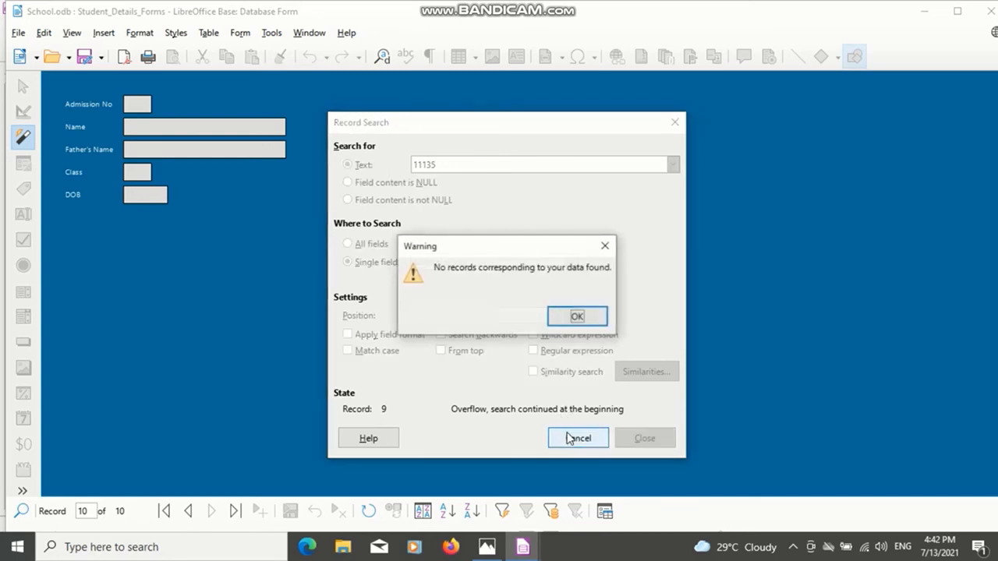
{"action": "left_click", "coordinate": [577, 317]}
{"action": "double_click", "coordinate": [427, 164]}
{"action": "left_click", "coordinate": [427, 163]}
{"action": "key", "text": "BackSpace"}
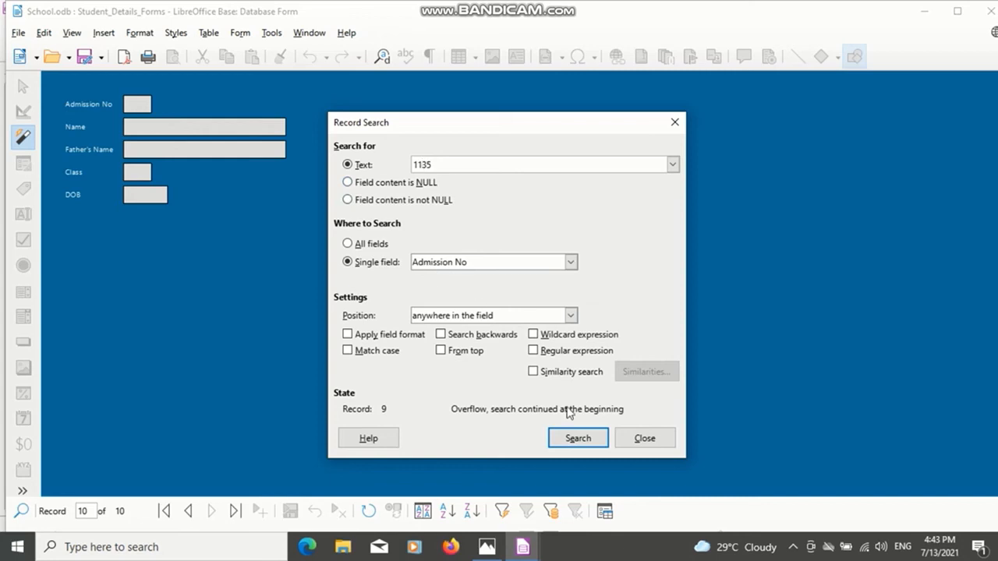
{"action": "left_click", "coordinate": [583, 443]}
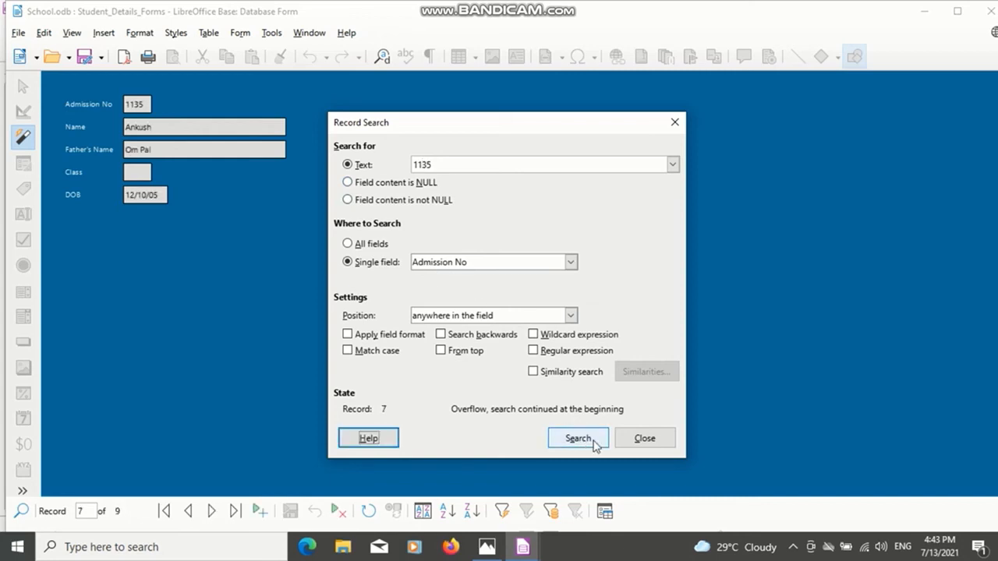
{"action": "left_click", "coordinate": [633, 440]}
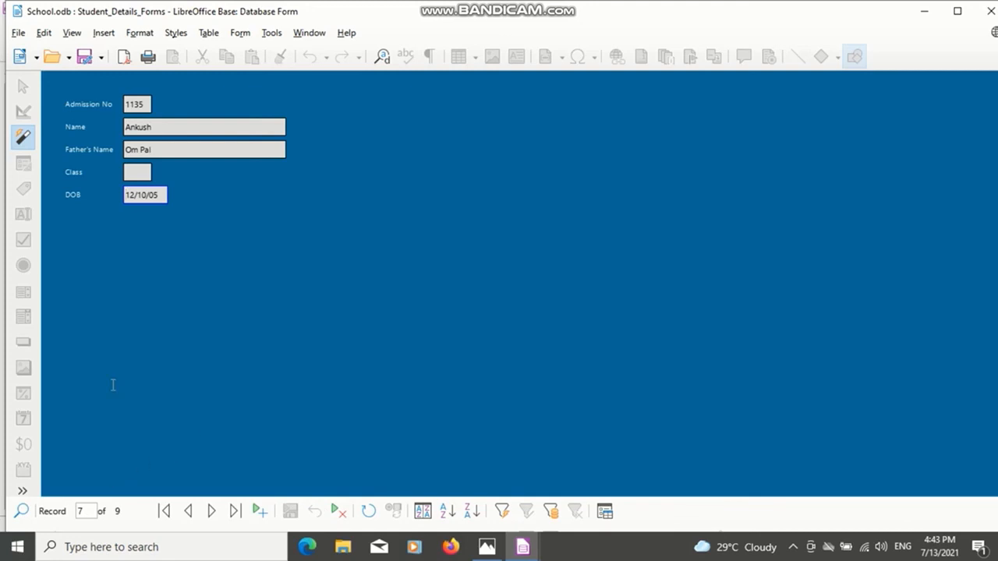
Step: Browse the student records in the form, visiting the last record and stepping back to the sixth
{"action": "left_click", "coordinate": [189, 513]}
{"action": "left_click", "coordinate": [239, 515]}
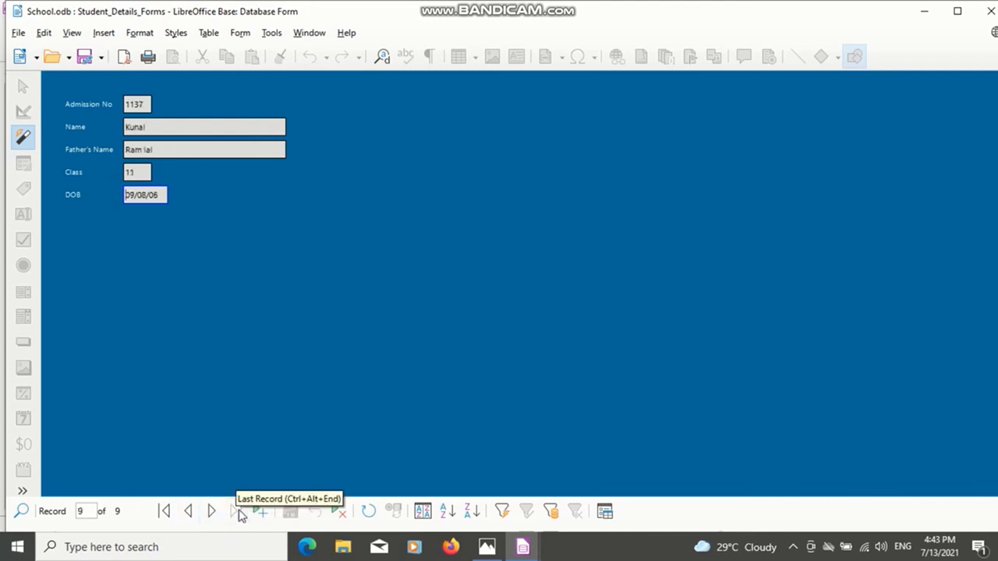
{"action": "left_click", "coordinate": [189, 513]}
{"action": "left_click", "coordinate": [189, 513]}
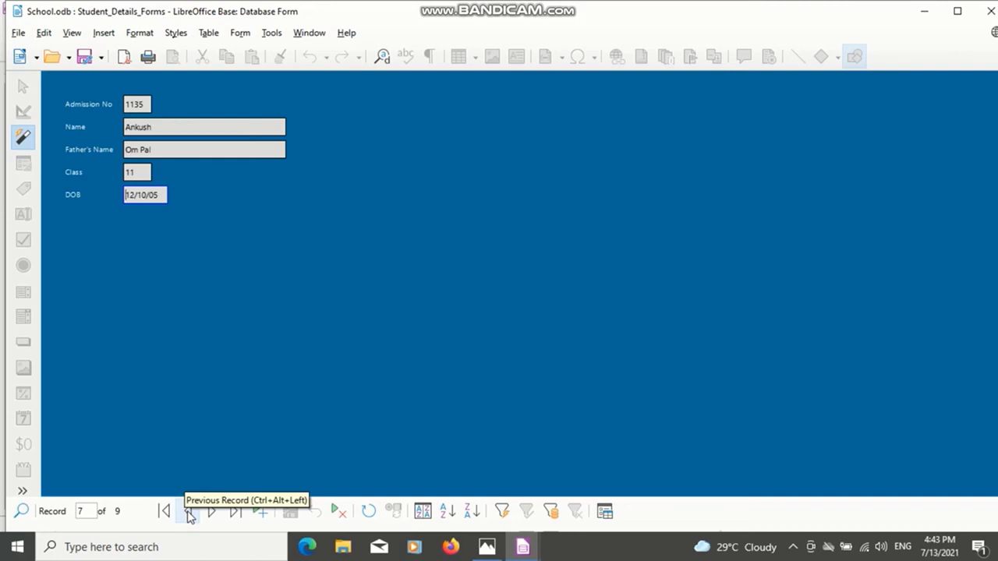
{"action": "left_click", "coordinate": [189, 513]}
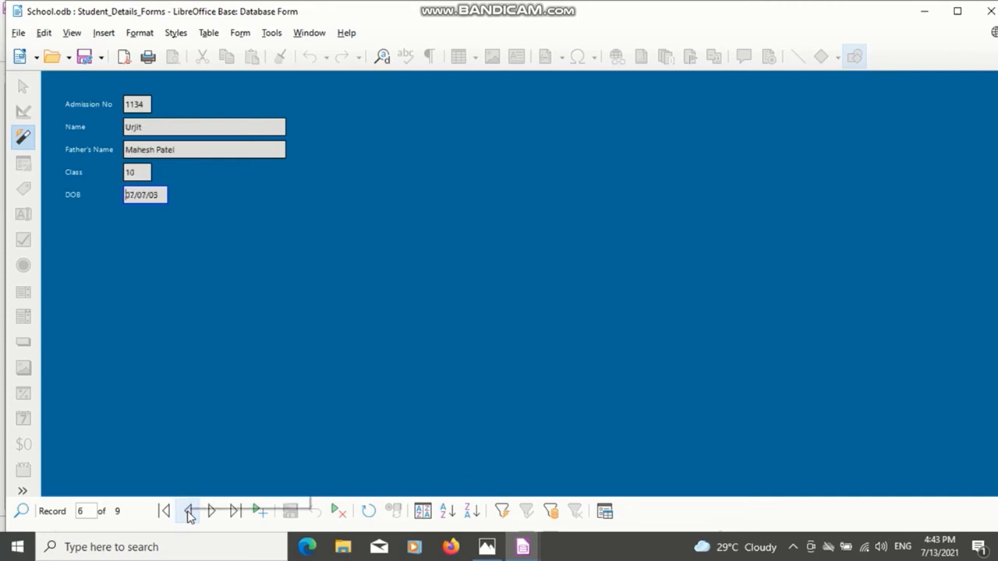
Step: Move forward to the seventh student record and delete it, confirming the deletion
{"action": "left_click", "coordinate": [211, 512]}
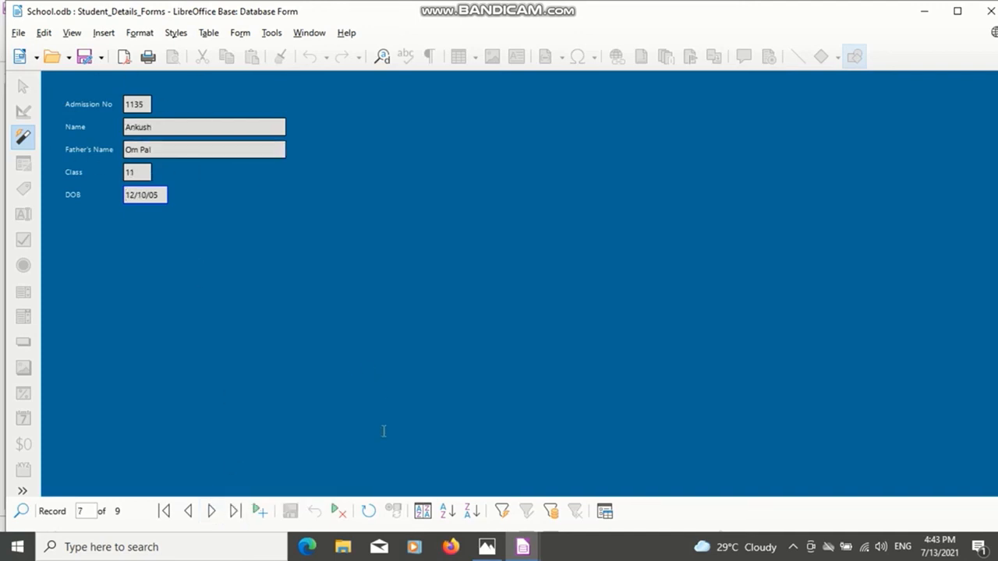
{"action": "left_click", "coordinate": [340, 519]}
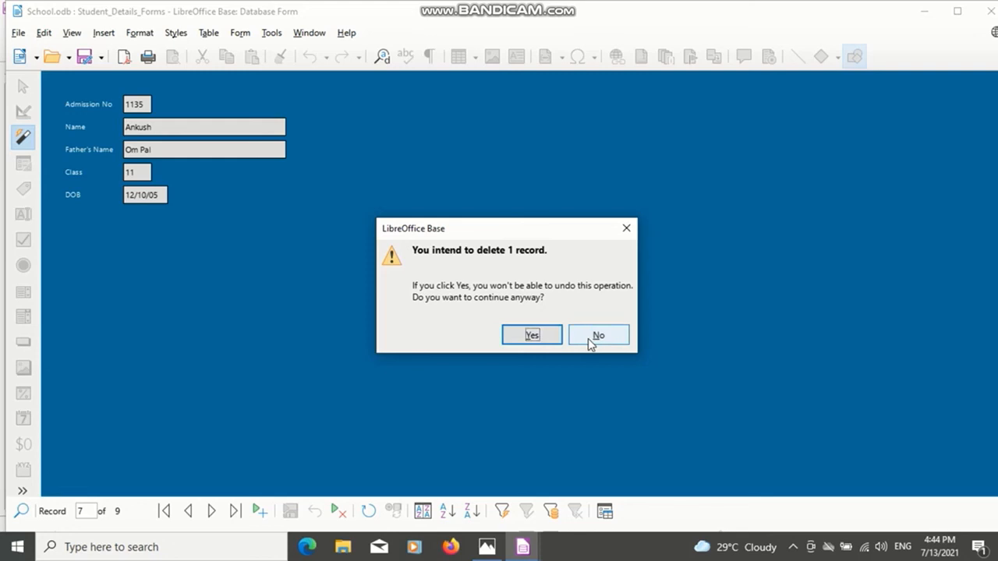
{"action": "left_click", "coordinate": [549, 335]}
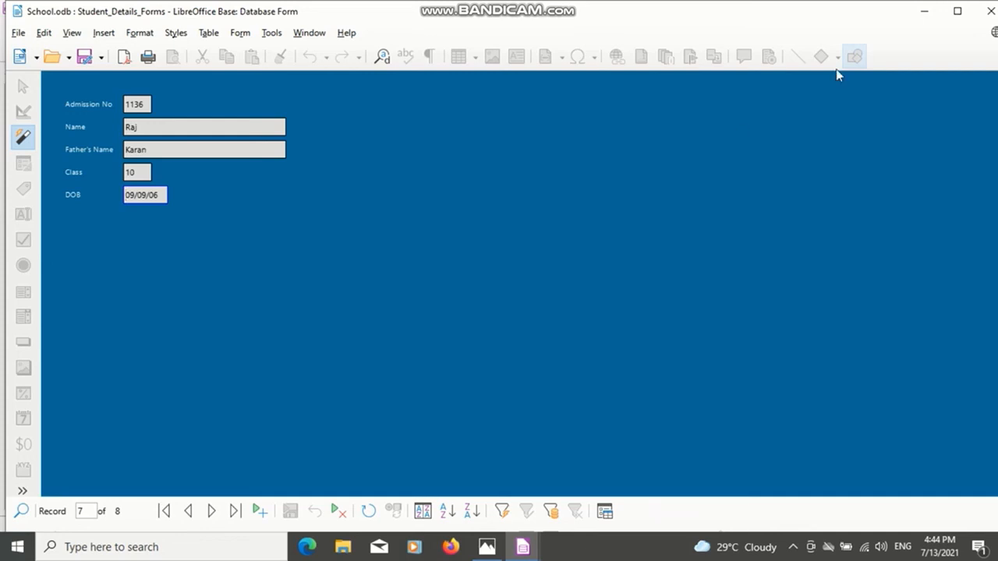
Step: Check the remaining records in the Student_Details table against the form, and close both the form and the table
{"action": "left_click", "coordinate": [920, 14]}
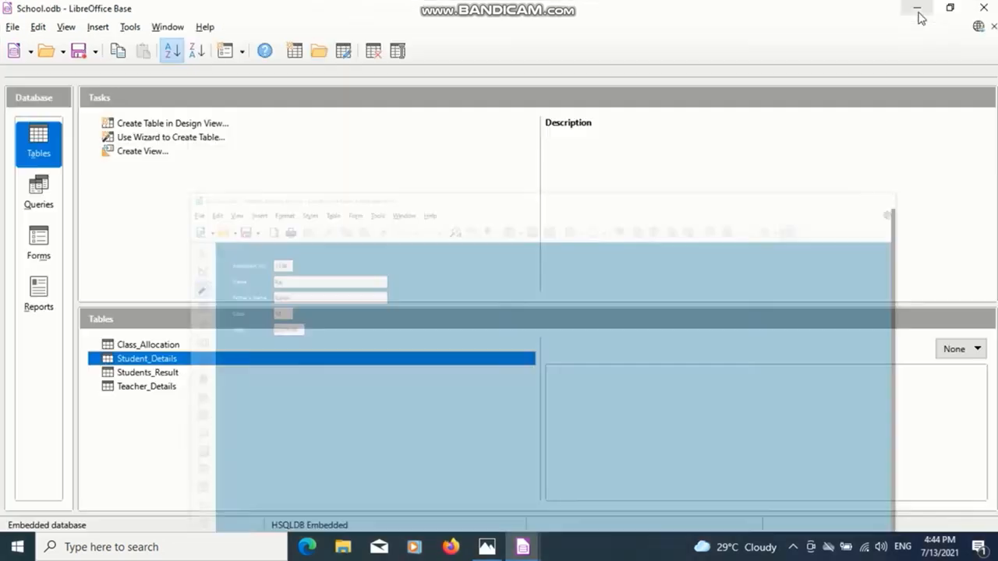
{"action": "double_click", "coordinate": [143, 359]}
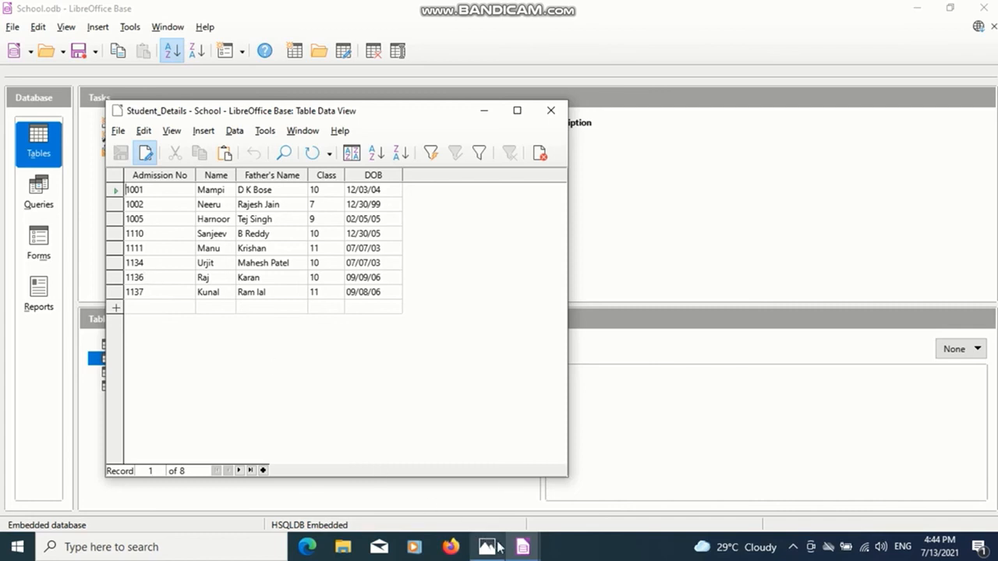
{"action": "mouse_move", "coordinate": [522, 547]}
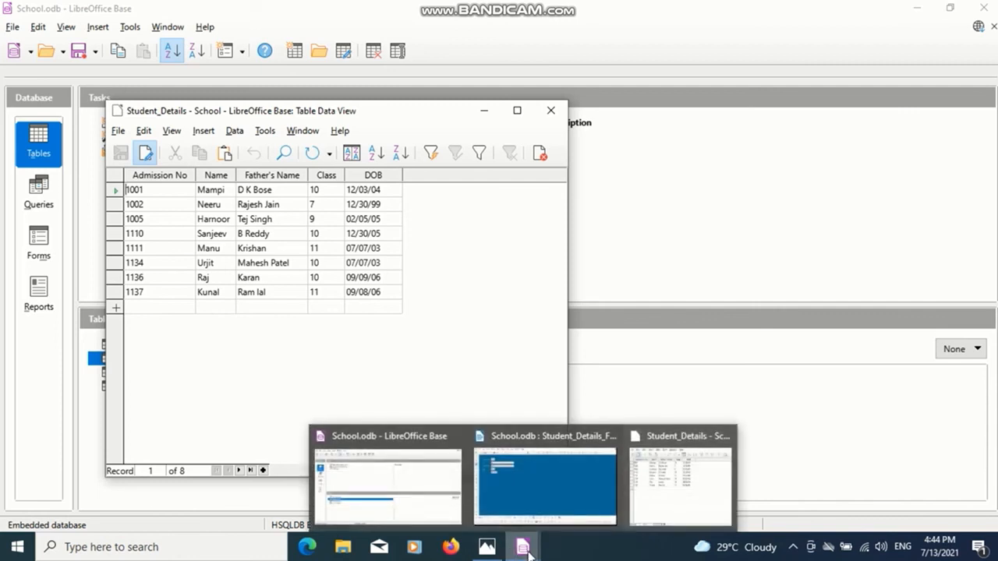
{"action": "left_click", "coordinate": [521, 490]}
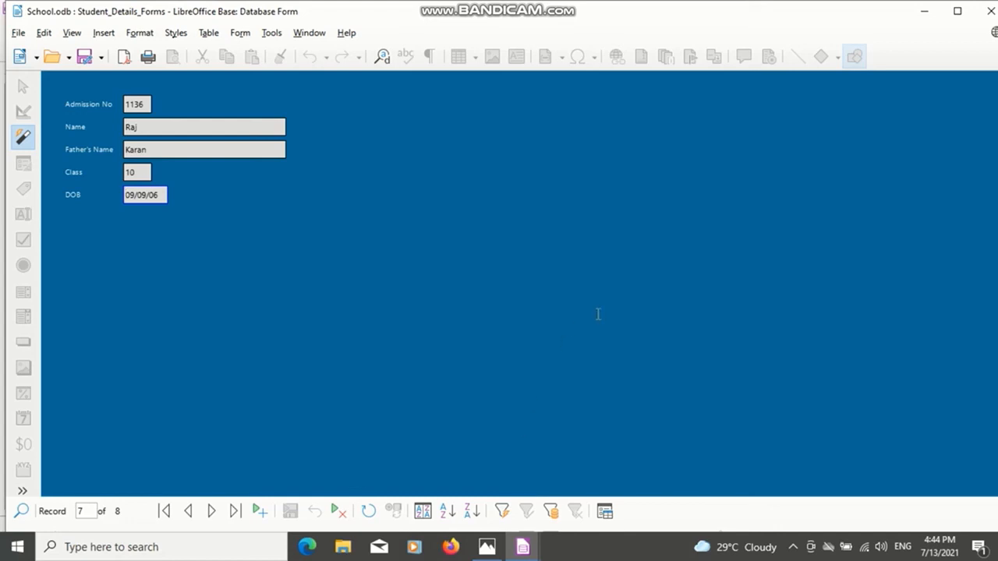
{"action": "left_click", "coordinate": [990, 12]}
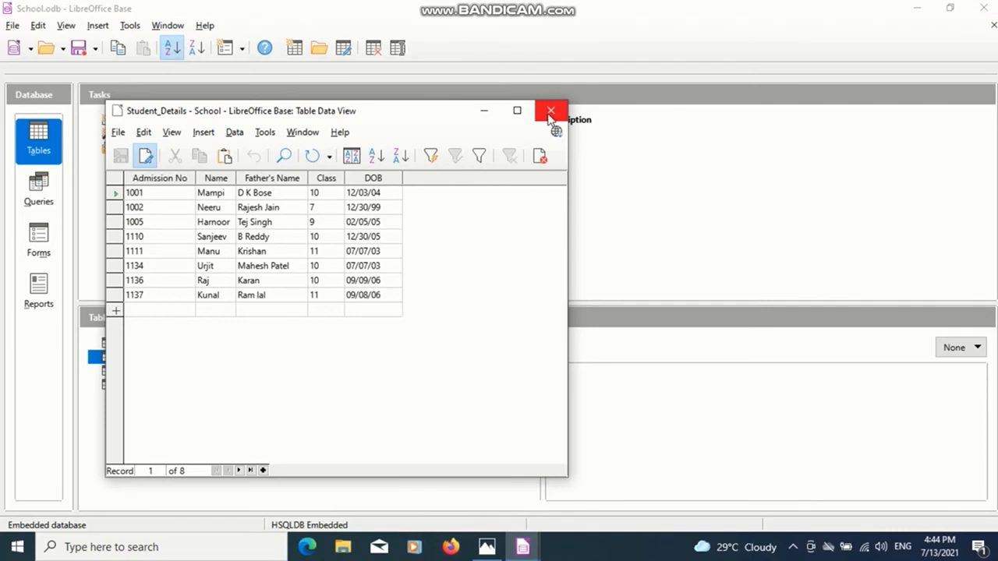
{"action": "left_click", "coordinate": [550, 110]}
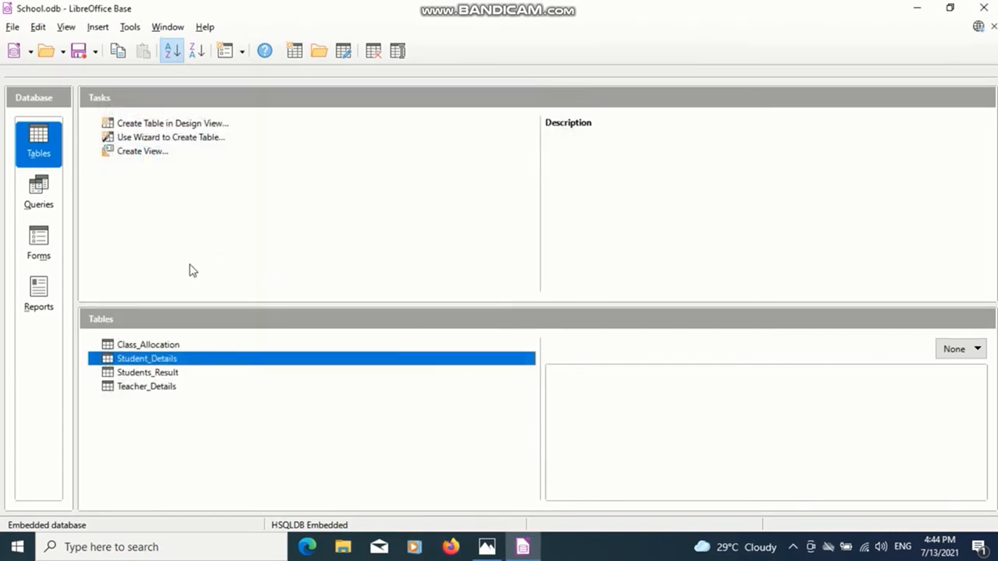
Step: Open the Student_Details_Forms form of the School database for editing its design
{"action": "left_click", "coordinate": [51, 251]}
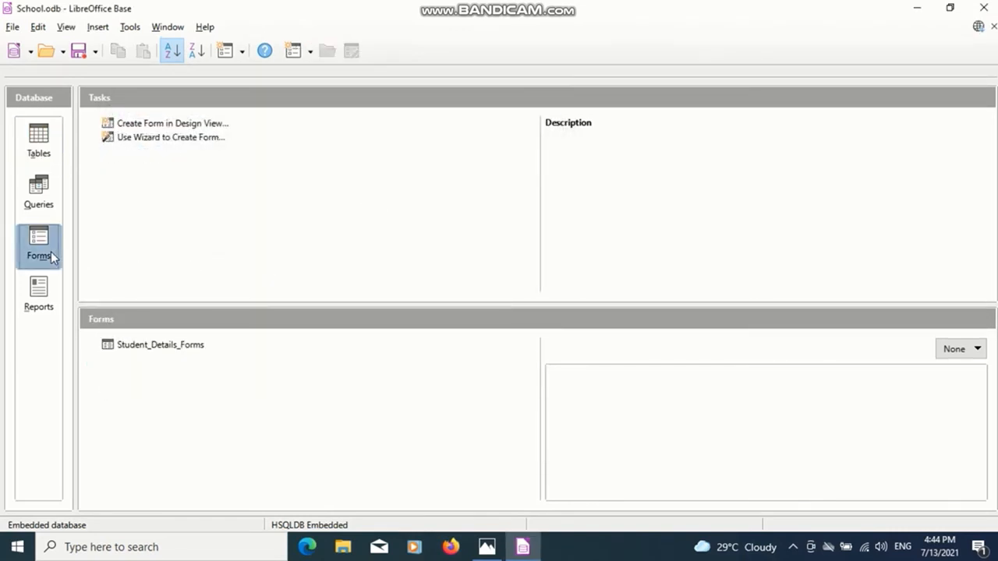
{"action": "left_click", "coordinate": [171, 348]}
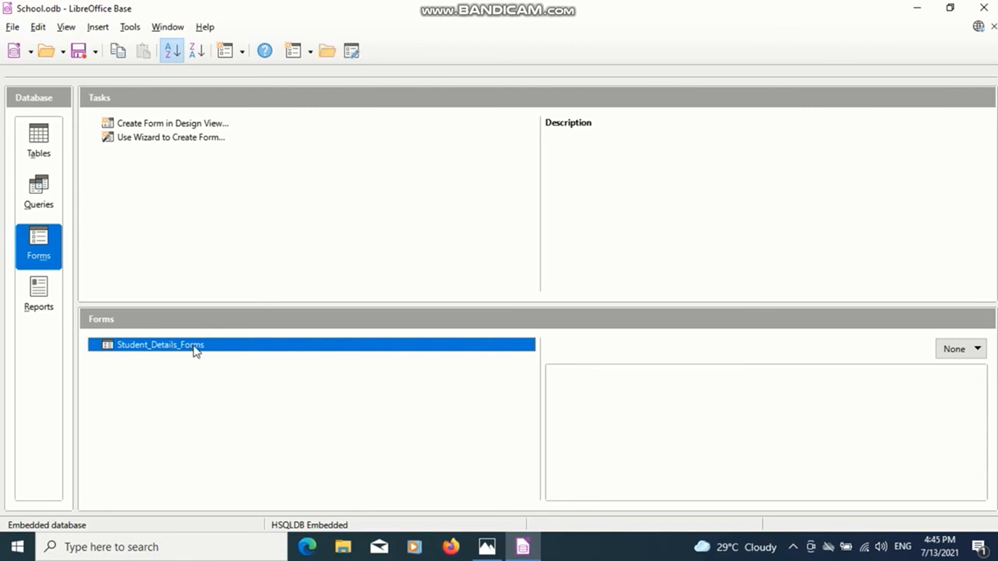
{"action": "right_click", "coordinate": [211, 350]}
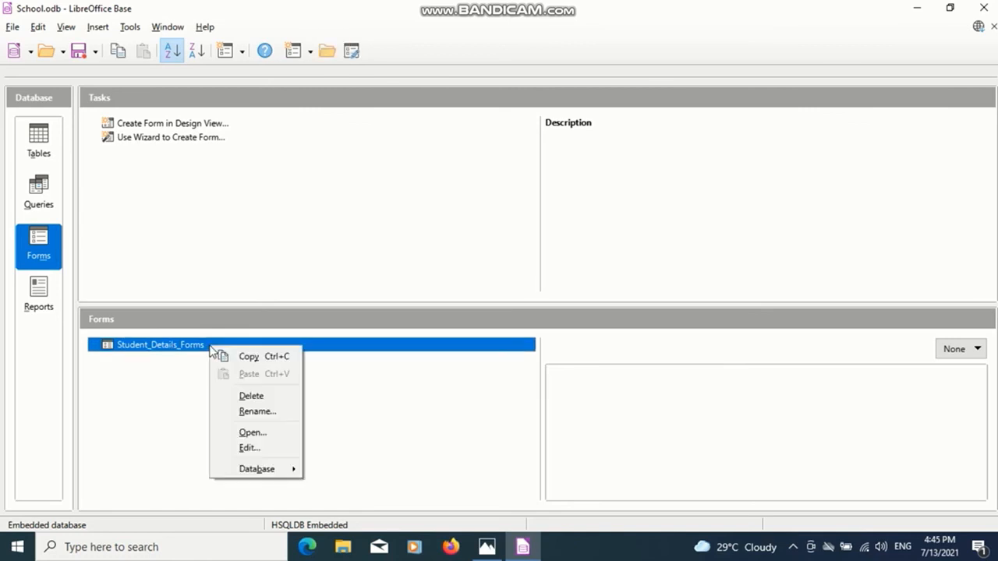
{"action": "left_click", "coordinate": [248, 448]}
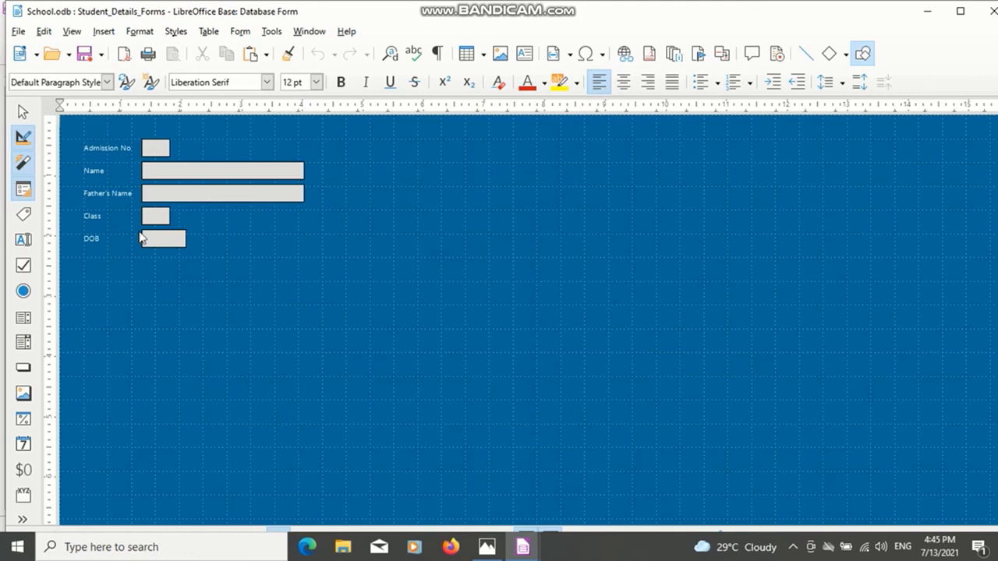
Step: Widen the grouped DOB label and field slightly by extending the group's right edge
{"action": "left_click", "coordinate": [157, 244]}
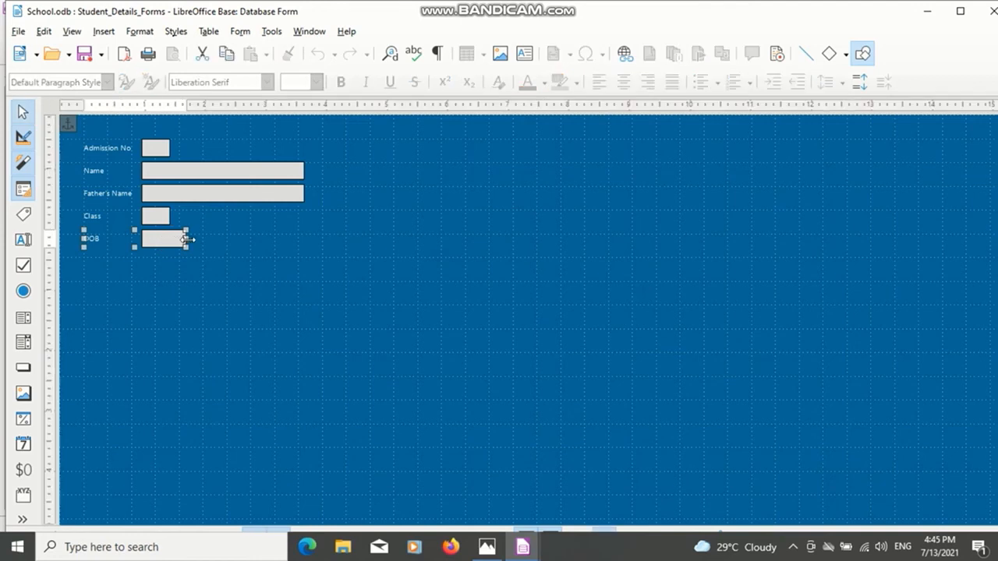
{"action": "left_click_drag", "start_coordinate": [186, 239], "coordinate": [198, 239]}
{"action": "double_click", "coordinate": [149, 238]}
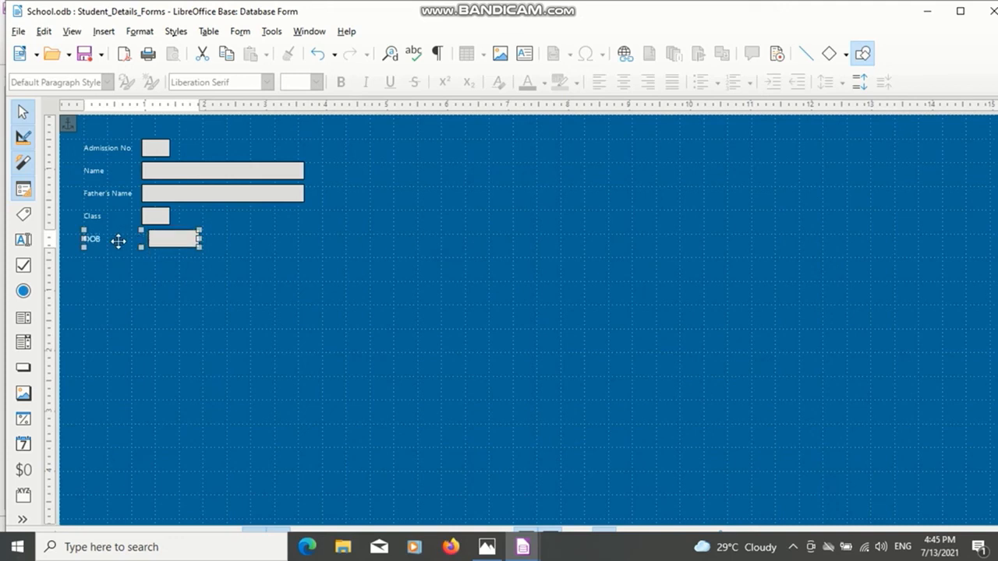
Step: Enter the DOB group and widen only its field, aligning its left edge with the fields above and extending its right edge
{"action": "right_click", "coordinate": [121, 244]}
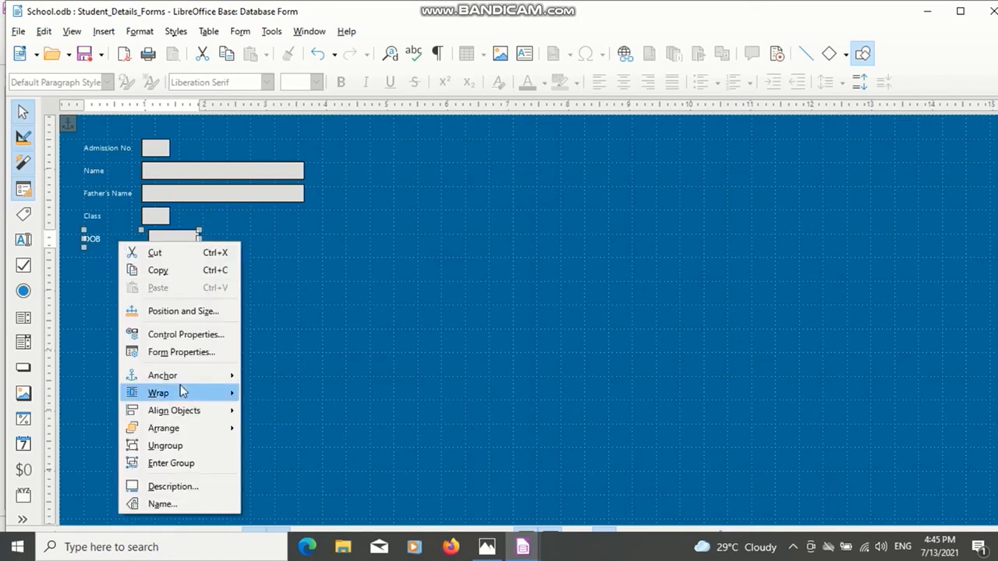
{"action": "left_click", "coordinate": [180, 464]}
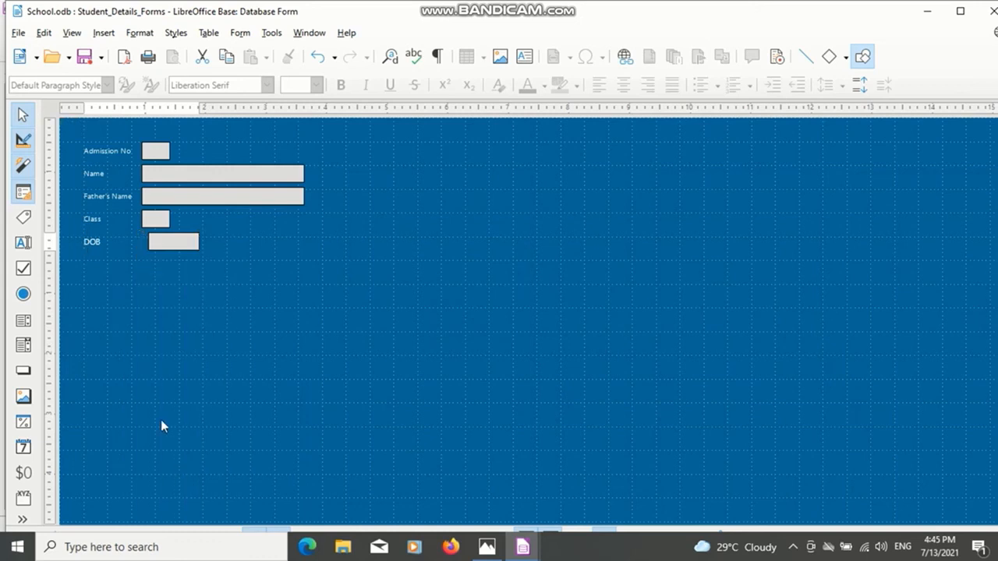
{"action": "left_click", "coordinate": [157, 244]}
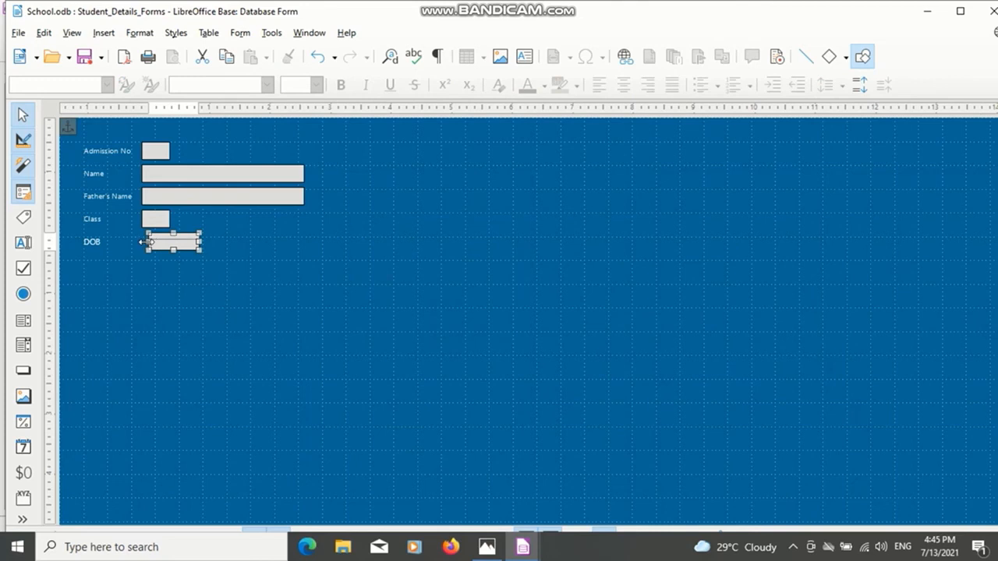
{"action": "left_click_drag", "start_coordinate": [143, 242], "coordinate": [138, 241]}
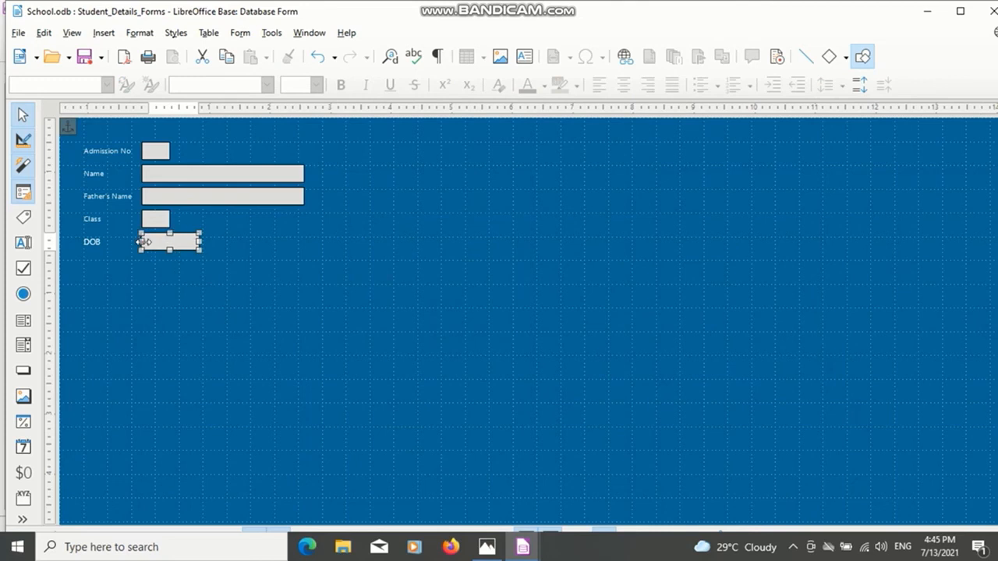
{"action": "left_click_drag", "start_coordinate": [198, 242], "coordinate": [219, 243]}
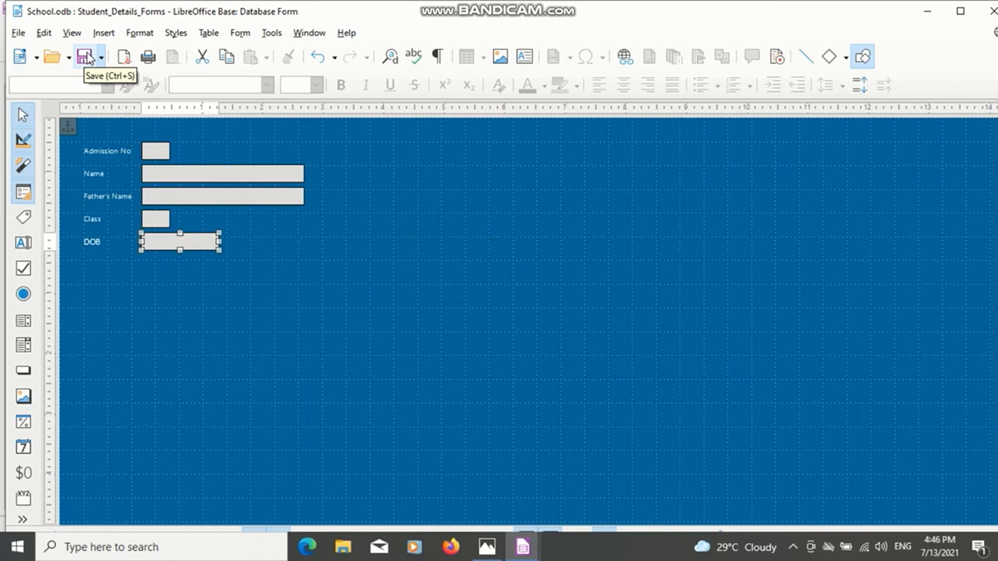
Step: Save the Student_Details_Forms design changes, close the design and reopen the form for data entry
{"action": "left_click", "coordinate": [86, 57]}
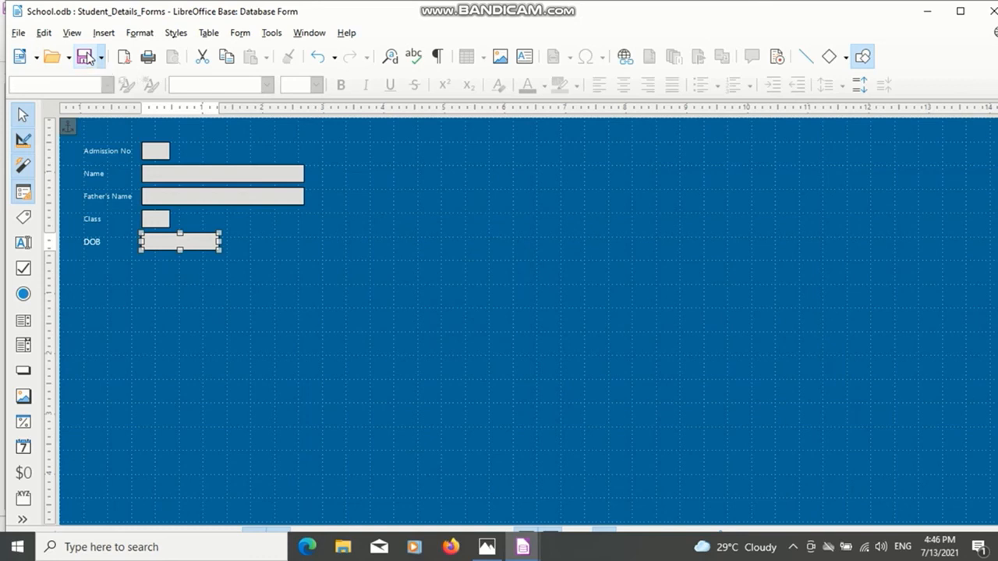
{"action": "left_click", "coordinate": [990, 16]}
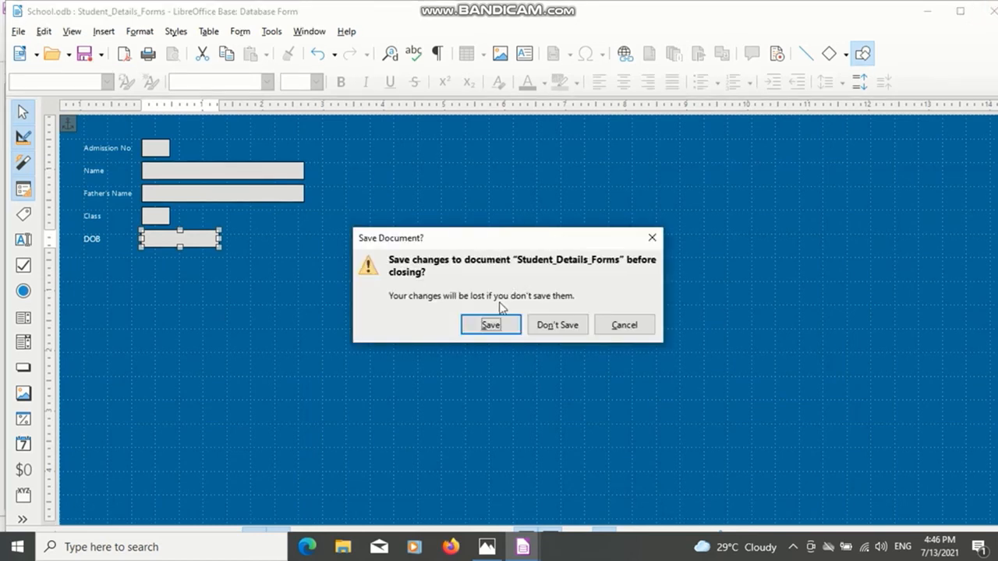
{"action": "left_click", "coordinate": [495, 324]}
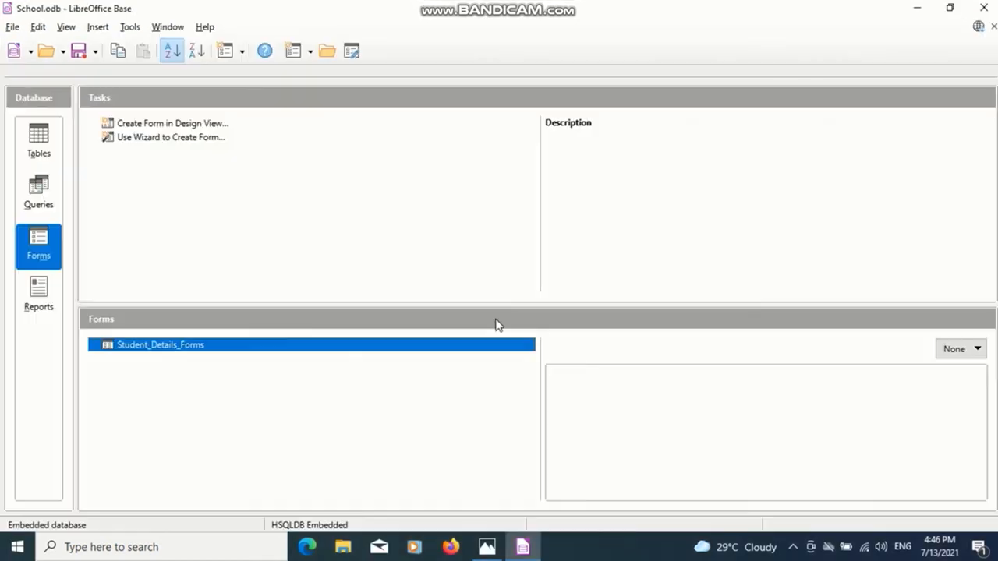
{"action": "double_click", "coordinate": [392, 343]}
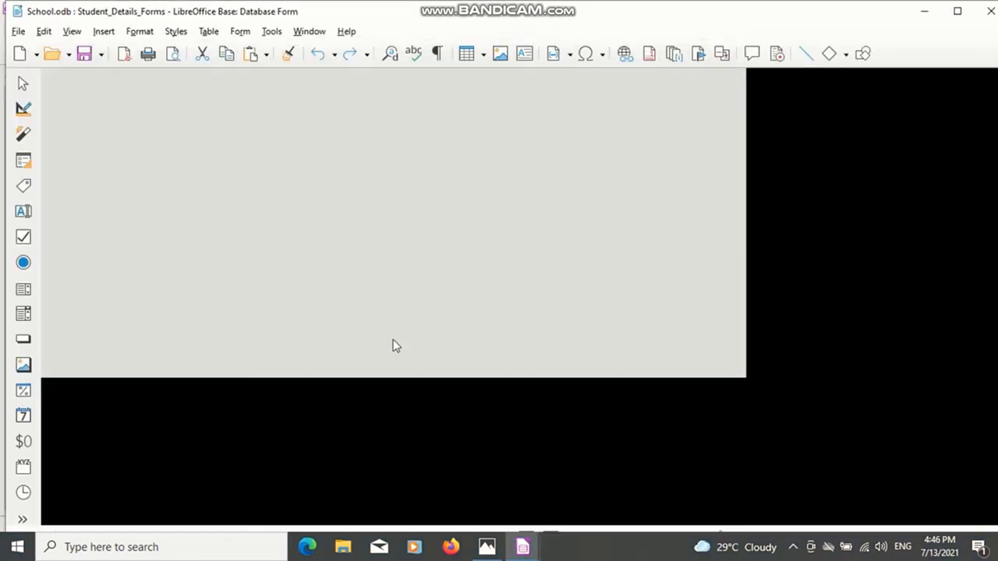